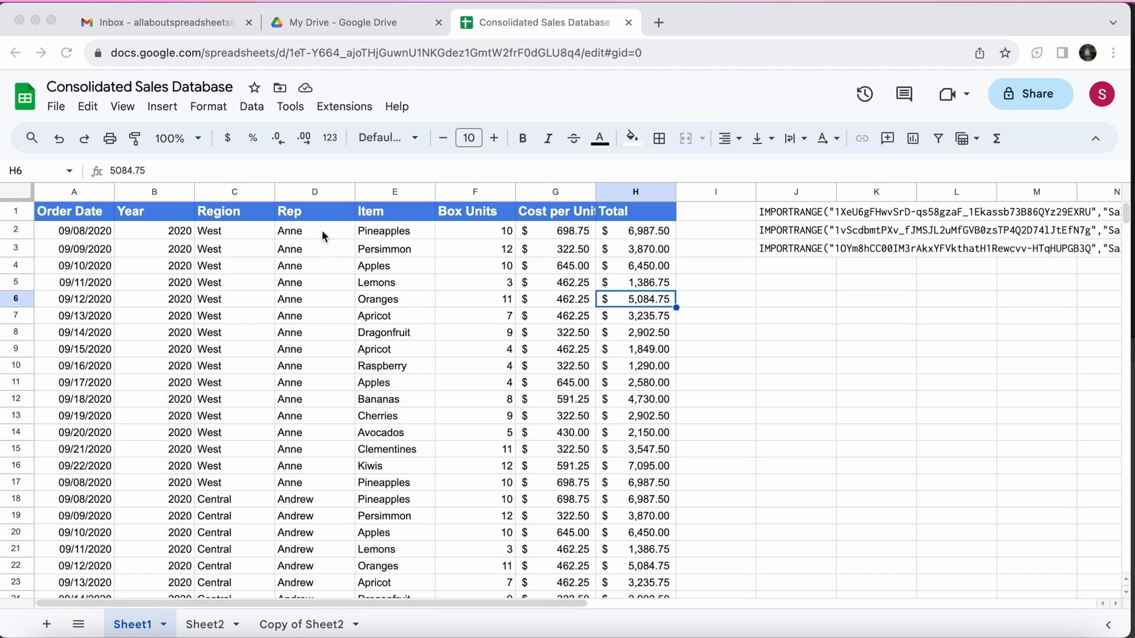
{"action": "left_click", "coordinate": [322, 232]}
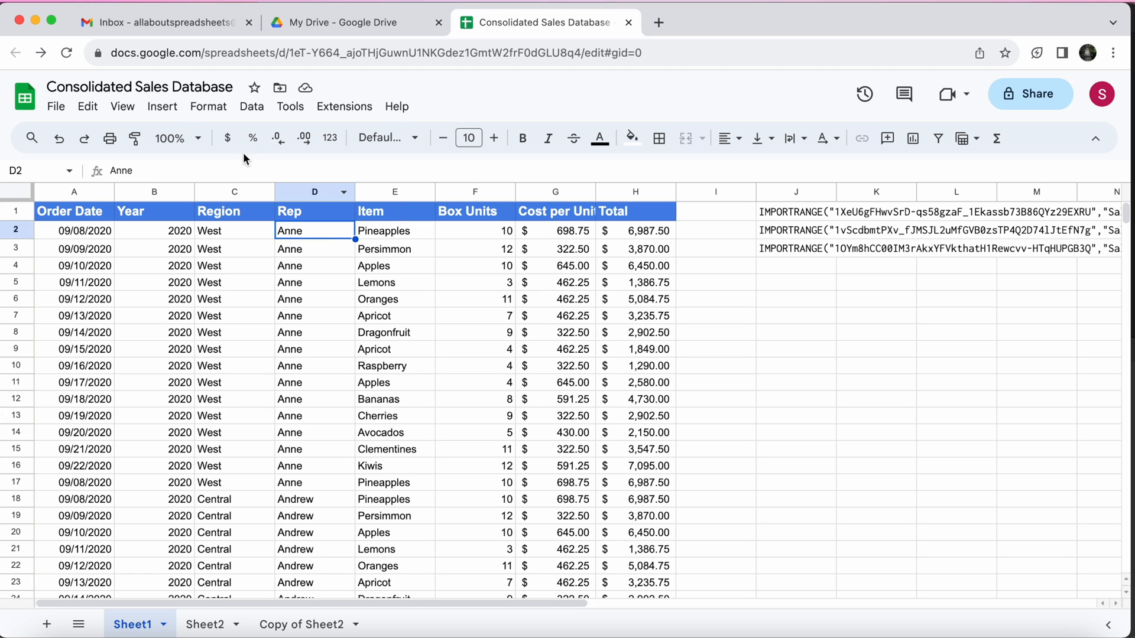
{"action": "left_click", "coordinate": [163, 108]}
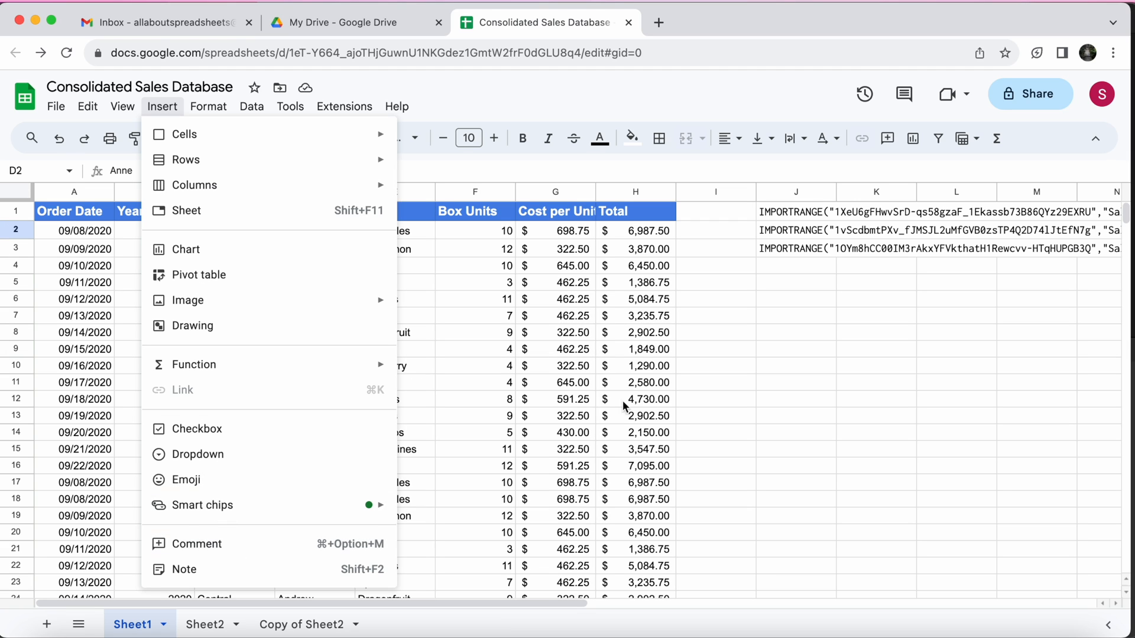
{"action": "left_click", "coordinate": [559, 433]}
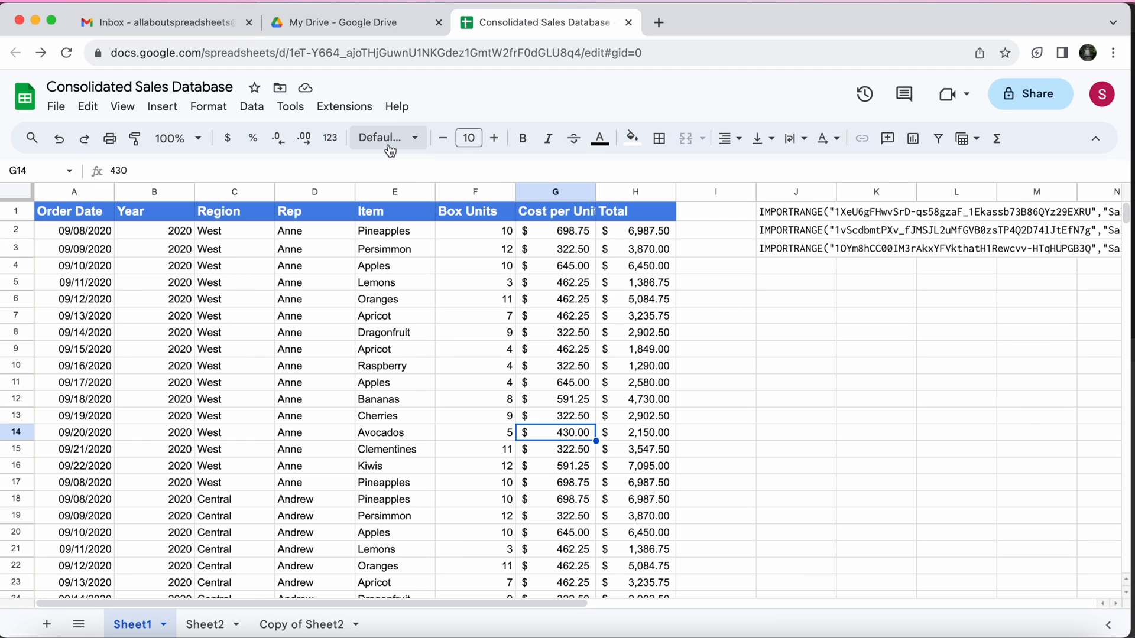
{"action": "left_click", "coordinate": [390, 232]}
Draft a comment on cell D2 mentioning the rep's e-mail address, with the text "great job with the sales! Can you insert more details?"
{"action": "left_click", "coordinate": [333, 236]}
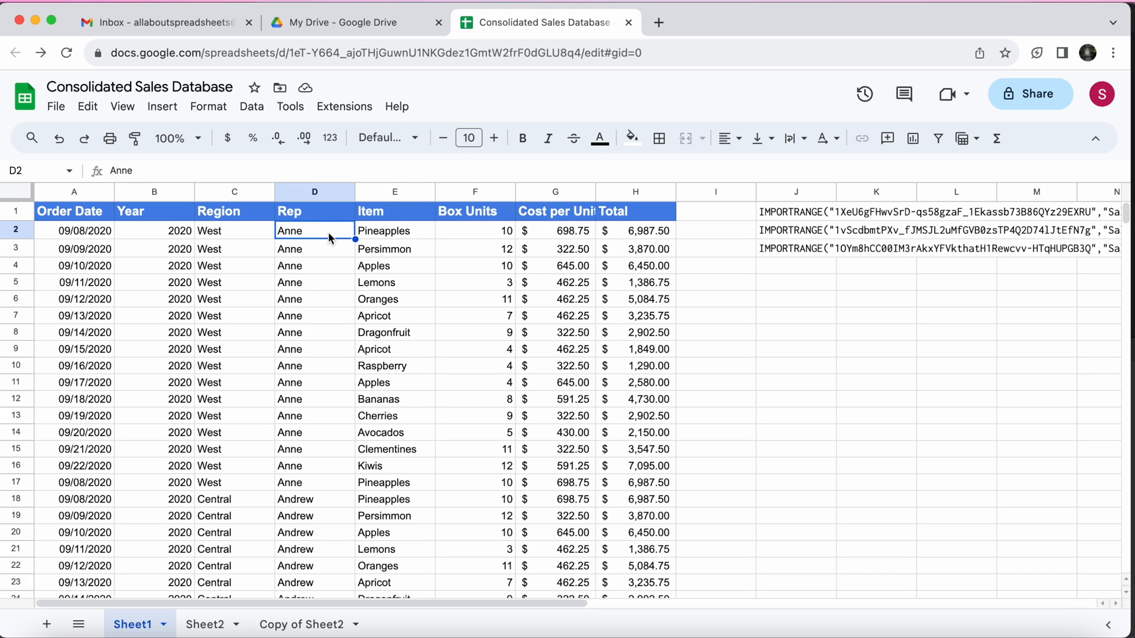
{"action": "left_click", "coordinate": [888, 144]}
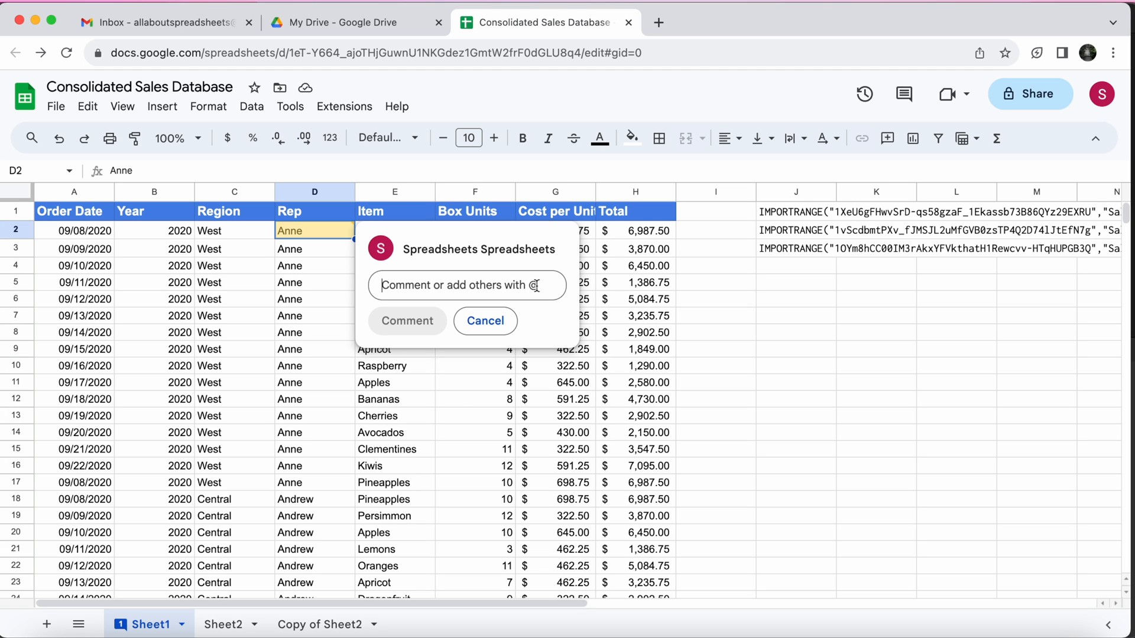
{"action": "type", "text": "@"}
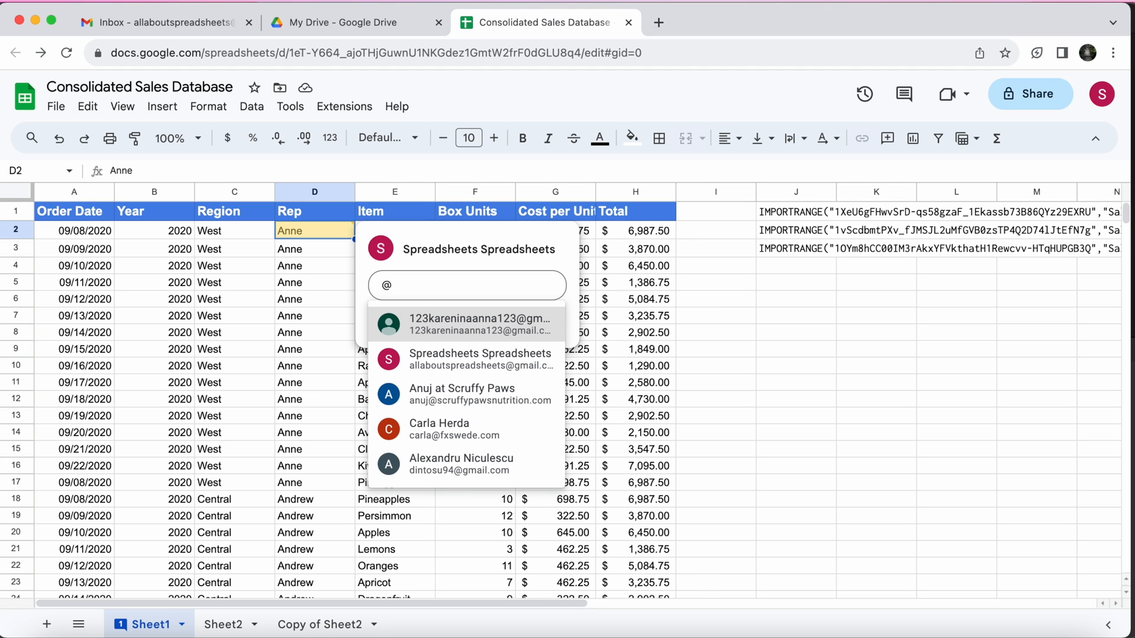
{"action": "left_click", "coordinate": [457, 323]}
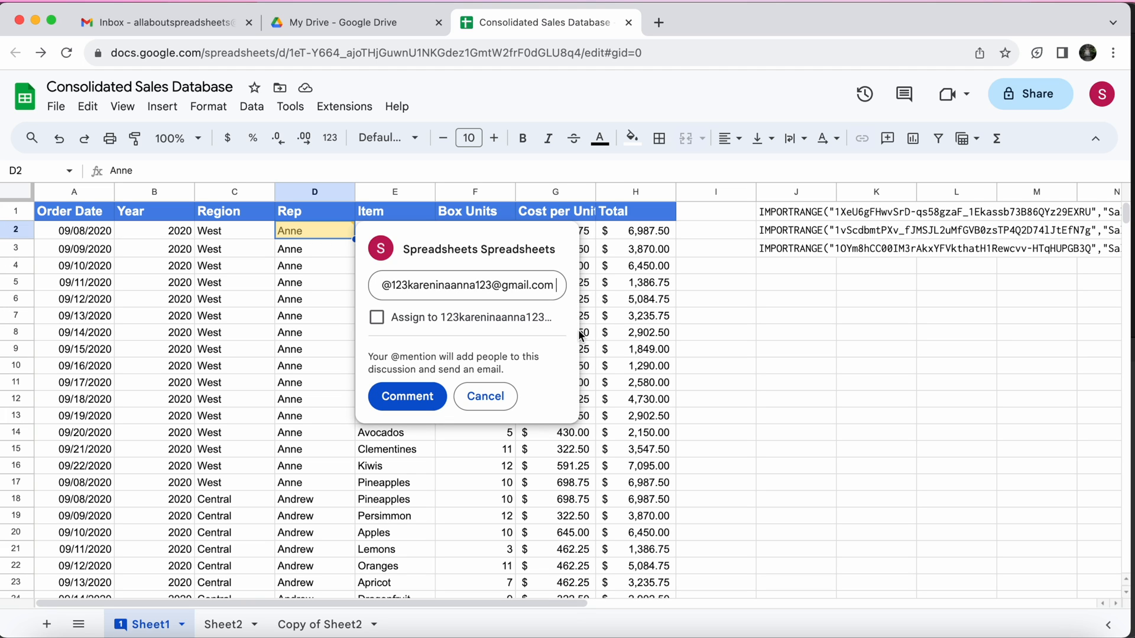
{"action": "type", "text": "great job with the sales"}
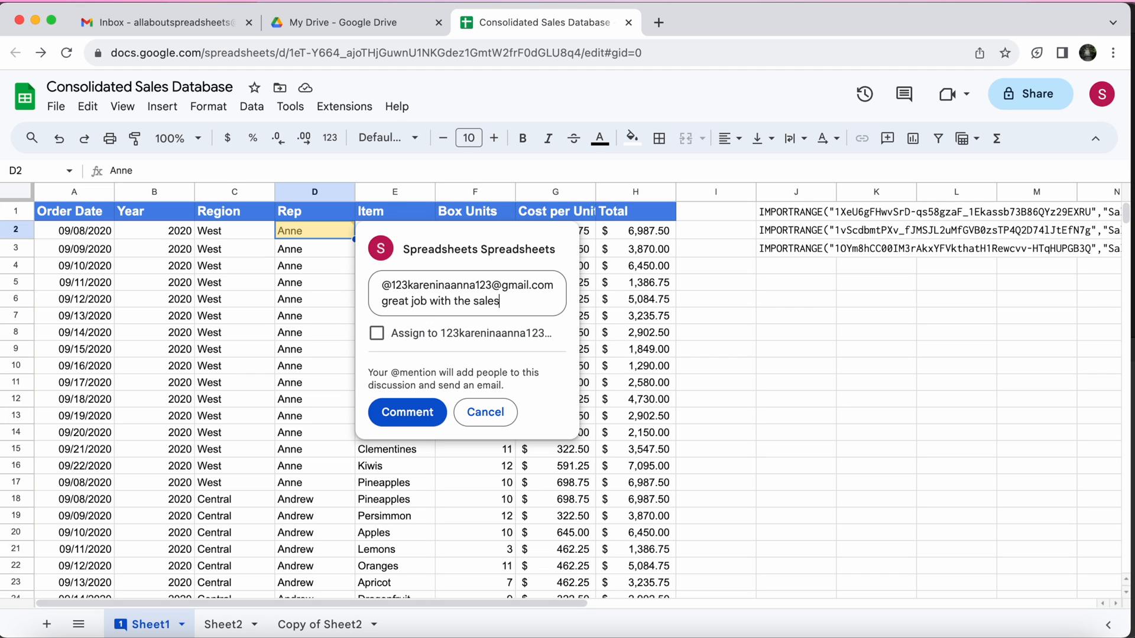
{"action": "type", "text": "! Can you insert more details?"}
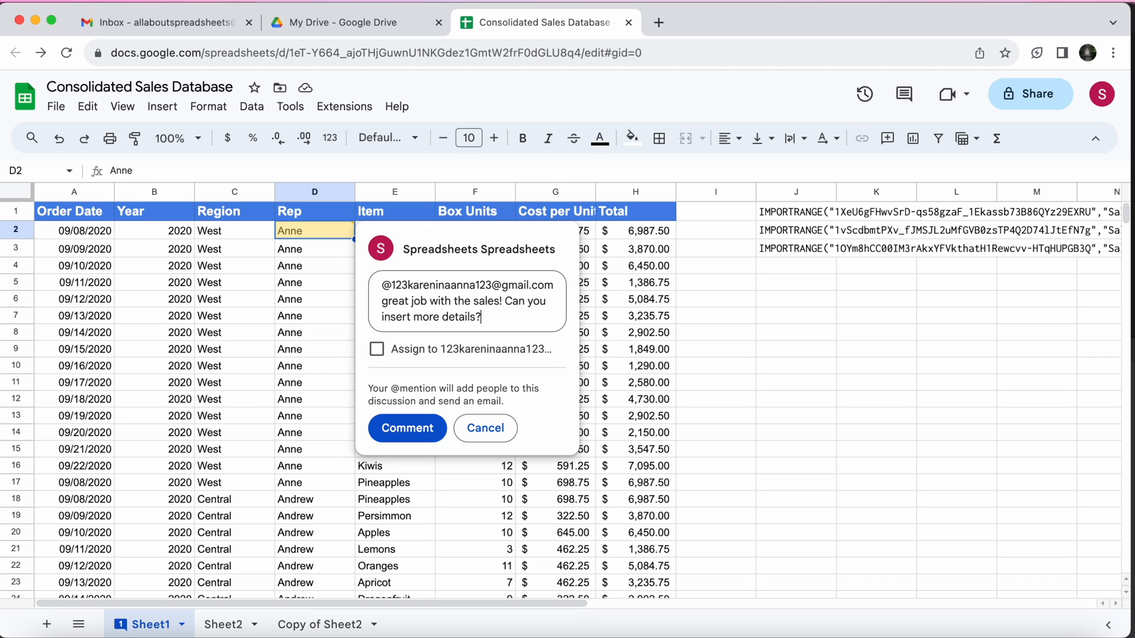
Assign the comment on cell D2 to the mentioned person and submit it
{"action": "left_click", "coordinate": [376, 351]}
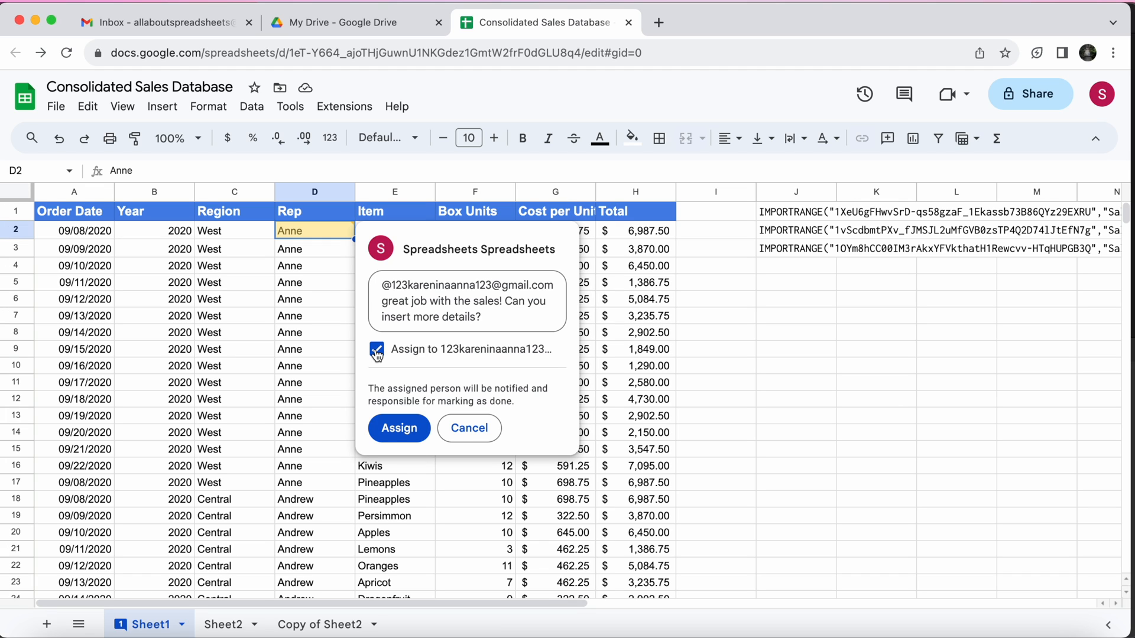
{"action": "left_click", "coordinate": [376, 351]}
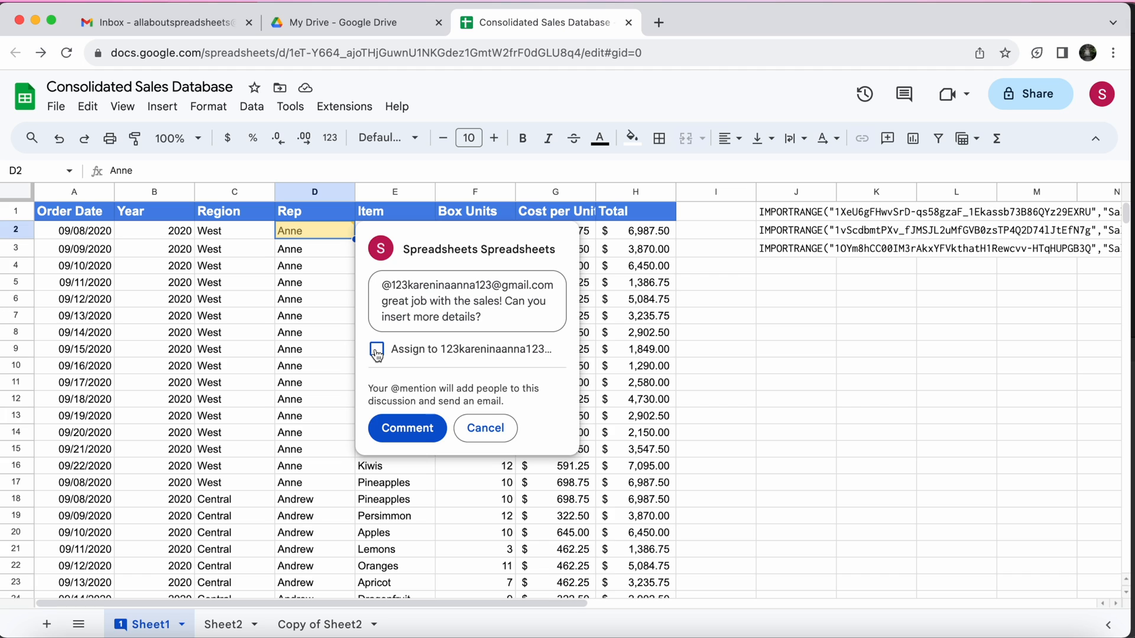
{"action": "left_click", "coordinate": [376, 352]}
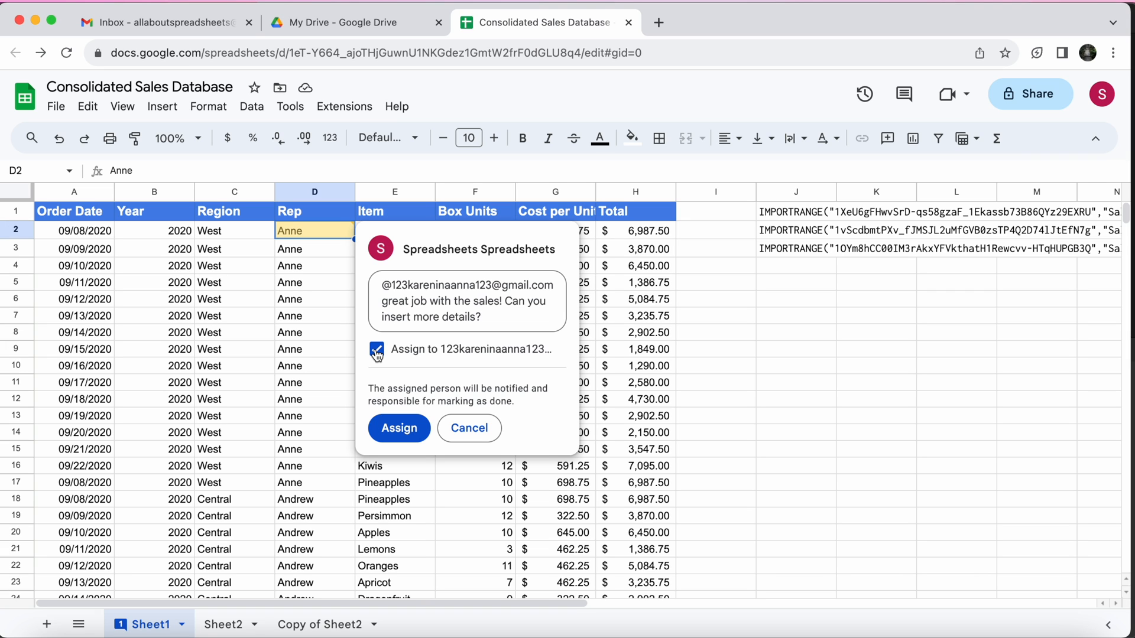
{"action": "left_click", "coordinate": [399, 429]}
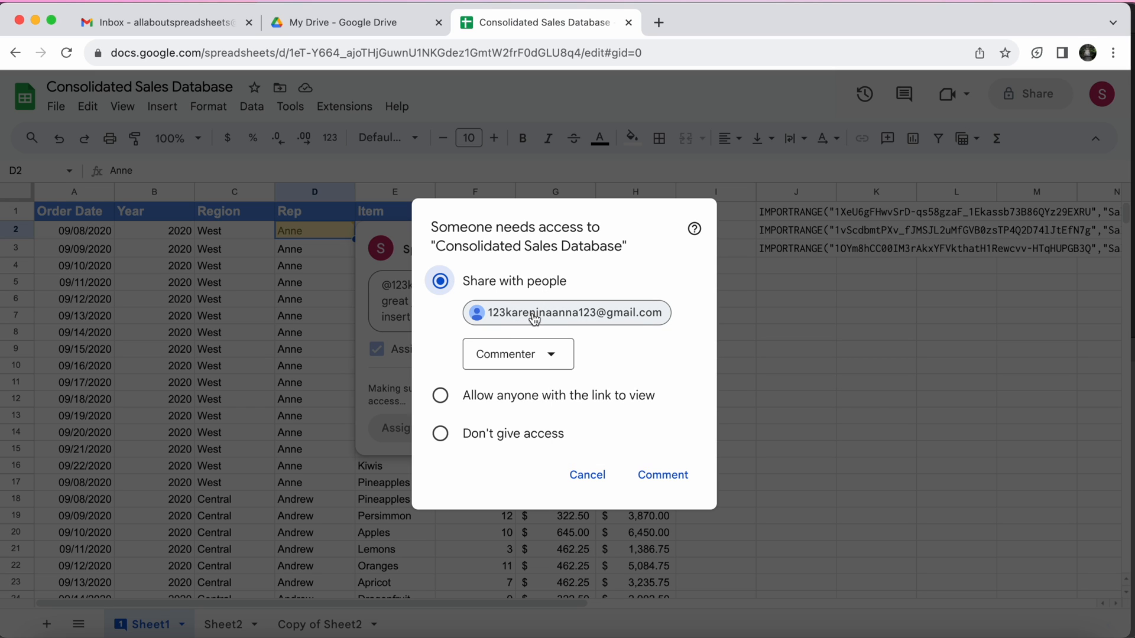
Share the spreadsheet with the mentioned person as Editor and post the comment
{"action": "left_click", "coordinate": [553, 361]}
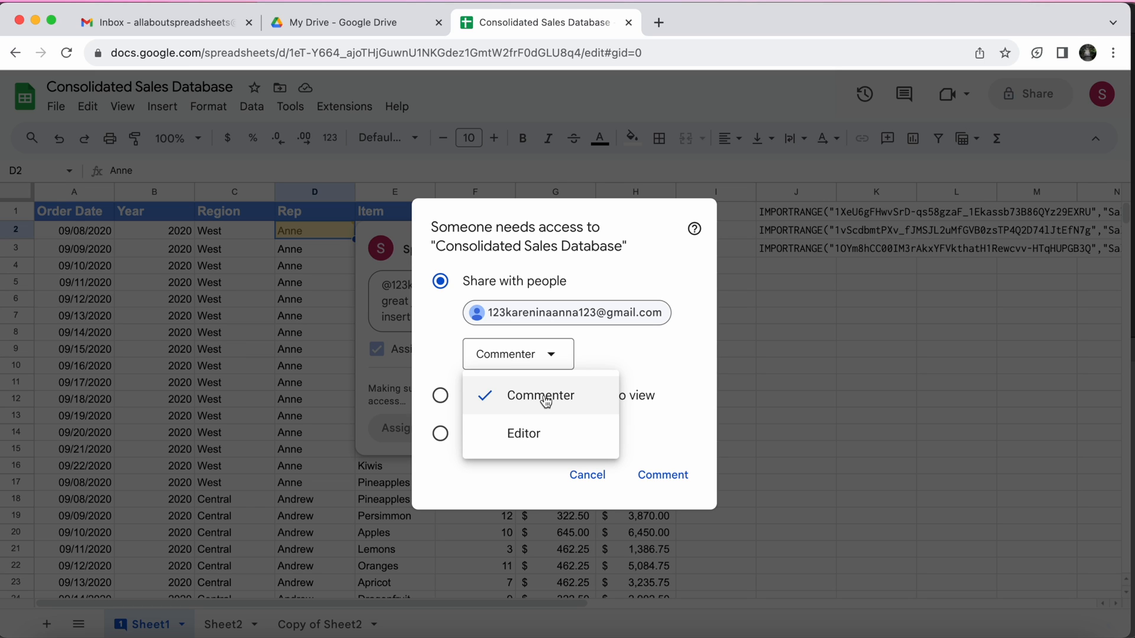
{"action": "left_click", "coordinate": [534, 438]}
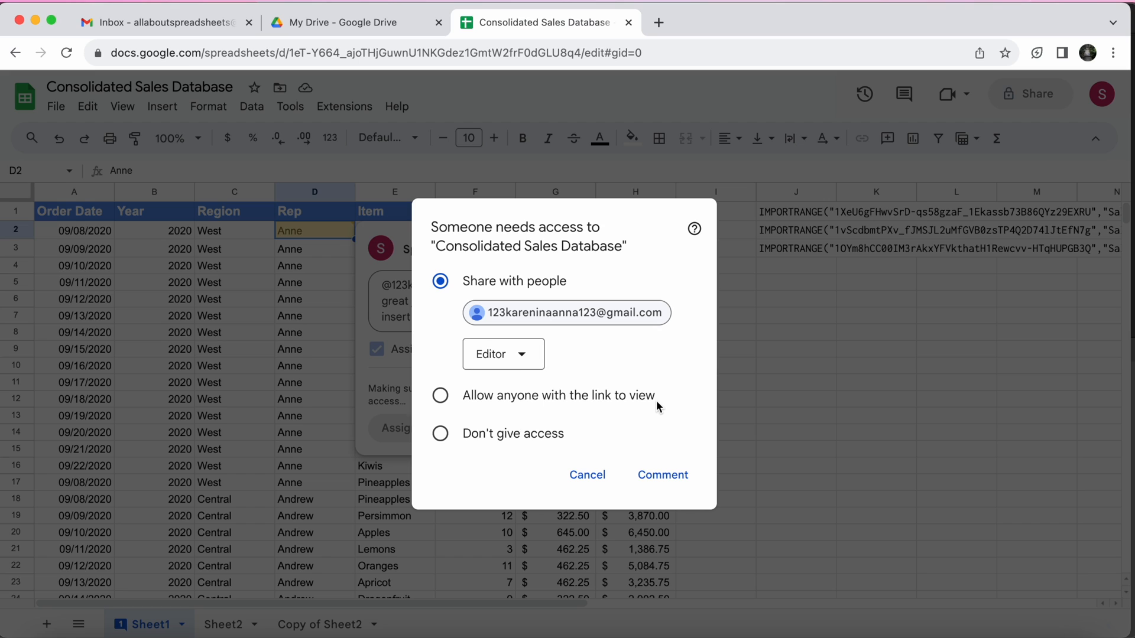
{"action": "left_click", "coordinate": [663, 476]}
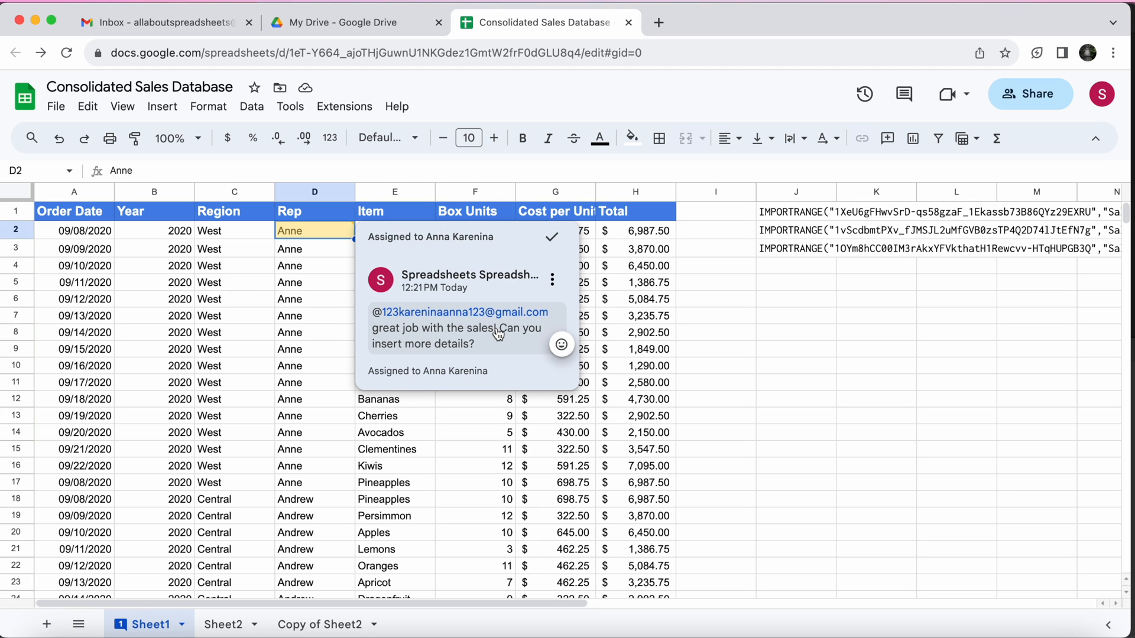
{"action": "left_click", "coordinate": [553, 280]}
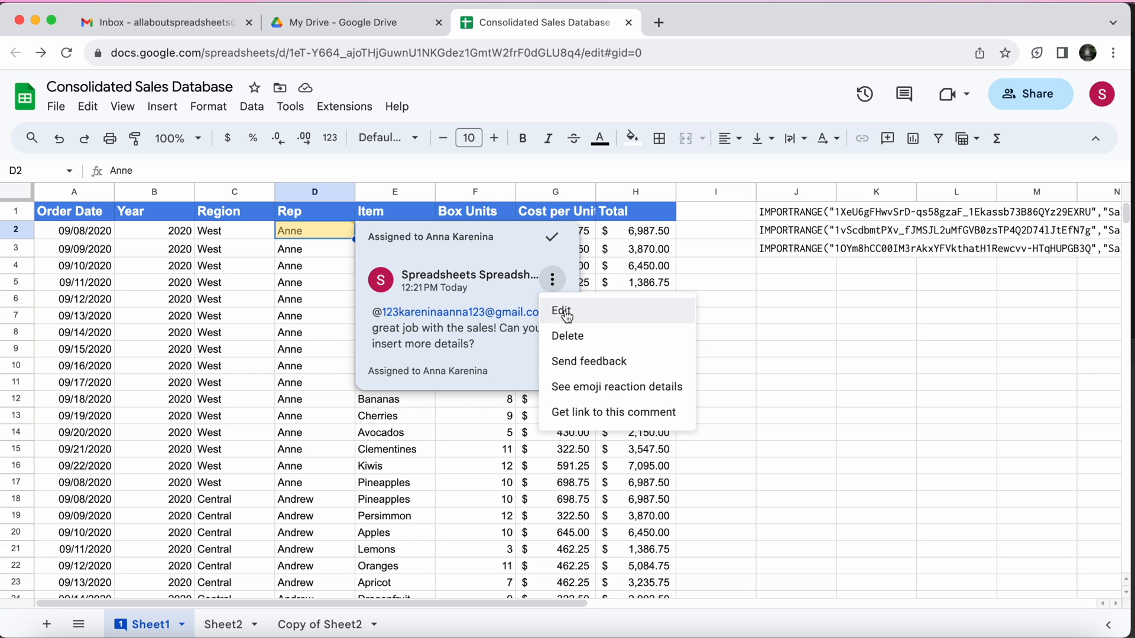
{"action": "left_click", "coordinate": [563, 311]}
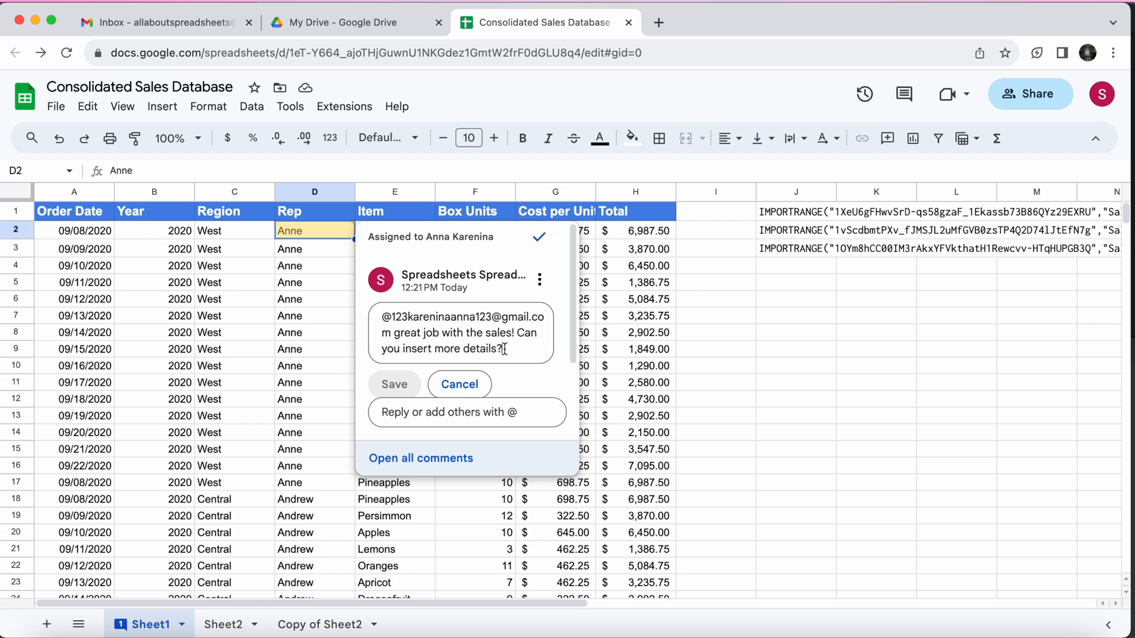
{"action": "mouse_move", "coordinate": [543, 295]}
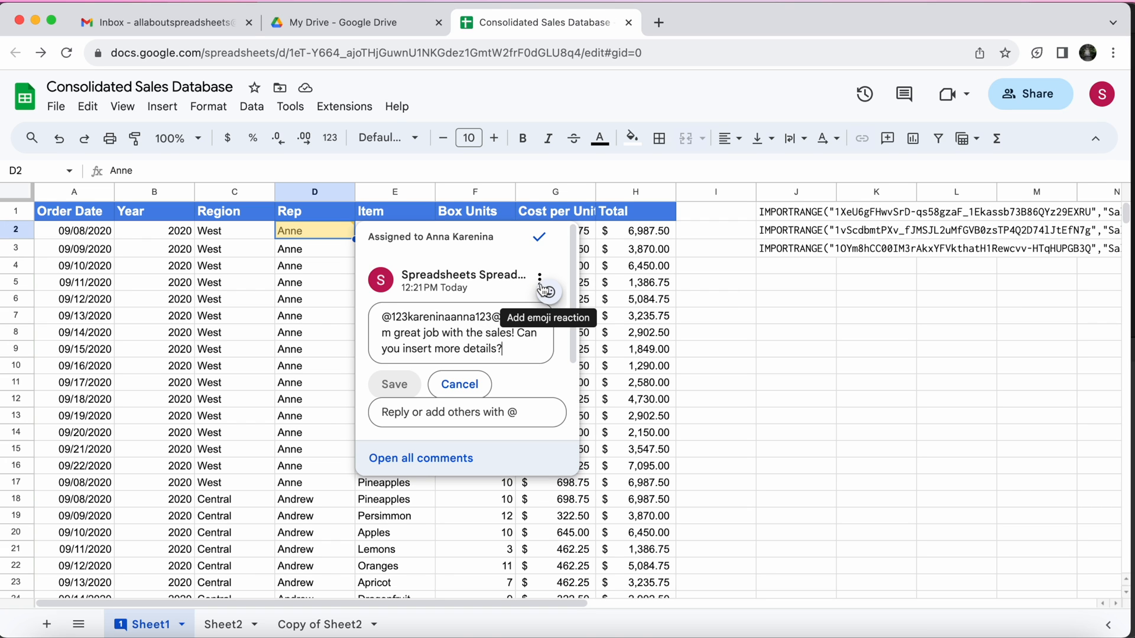
{"action": "left_click", "coordinate": [545, 292]}
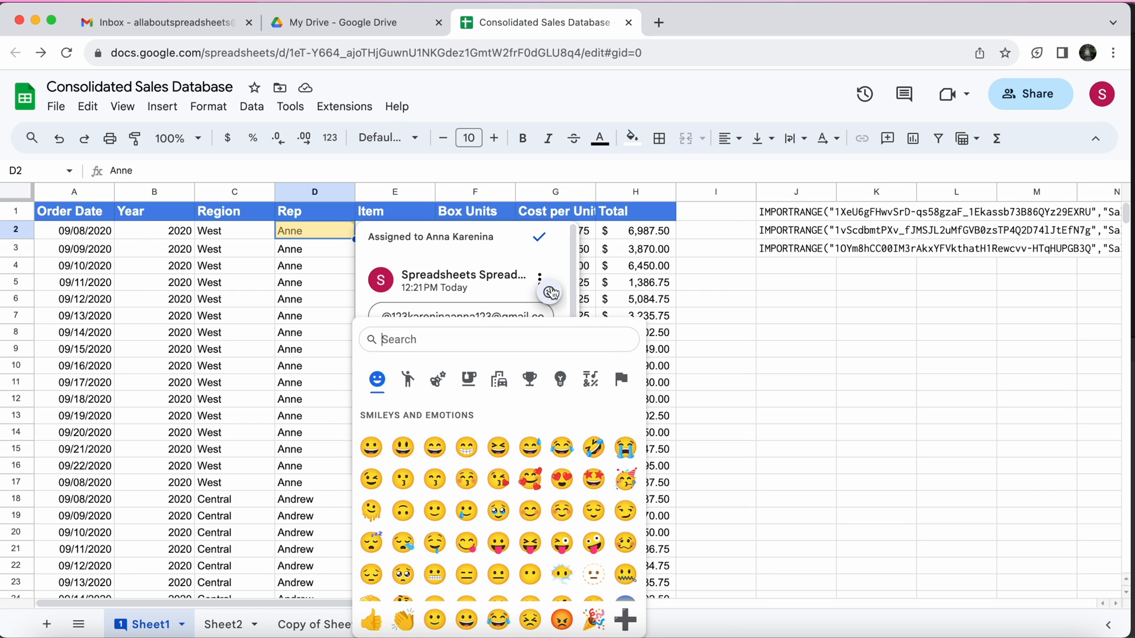
{"action": "left_click", "coordinate": [487, 291]}
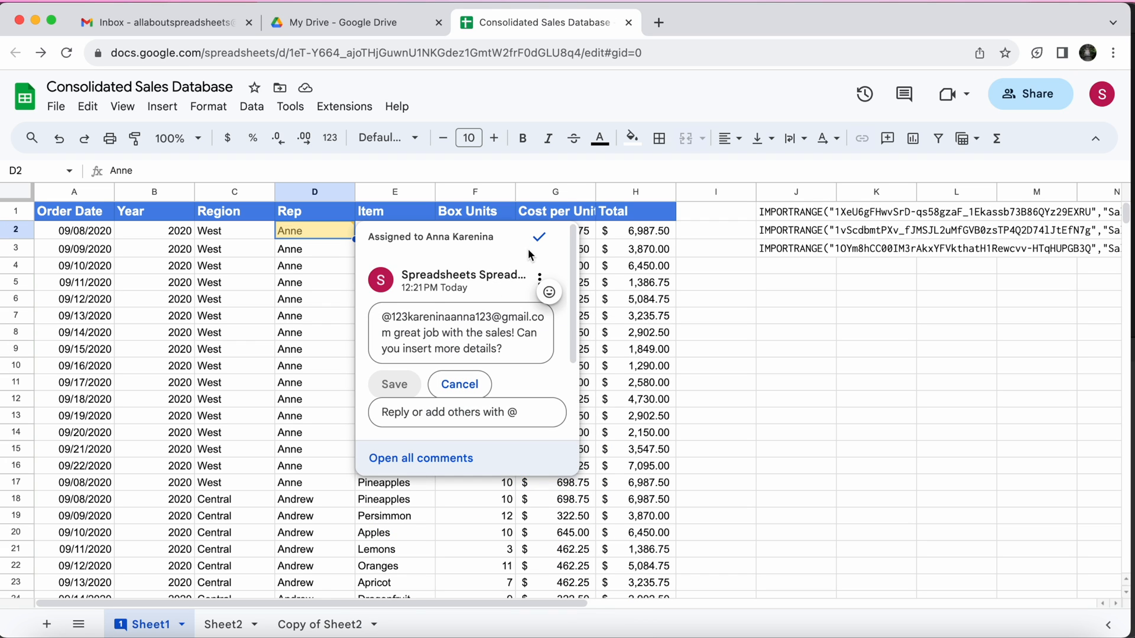
{"action": "left_click", "coordinate": [666, 338]}
Add a thumbs-up emoji reaction to the comment on cell D2
{"action": "mouse_move", "coordinate": [324, 229]}
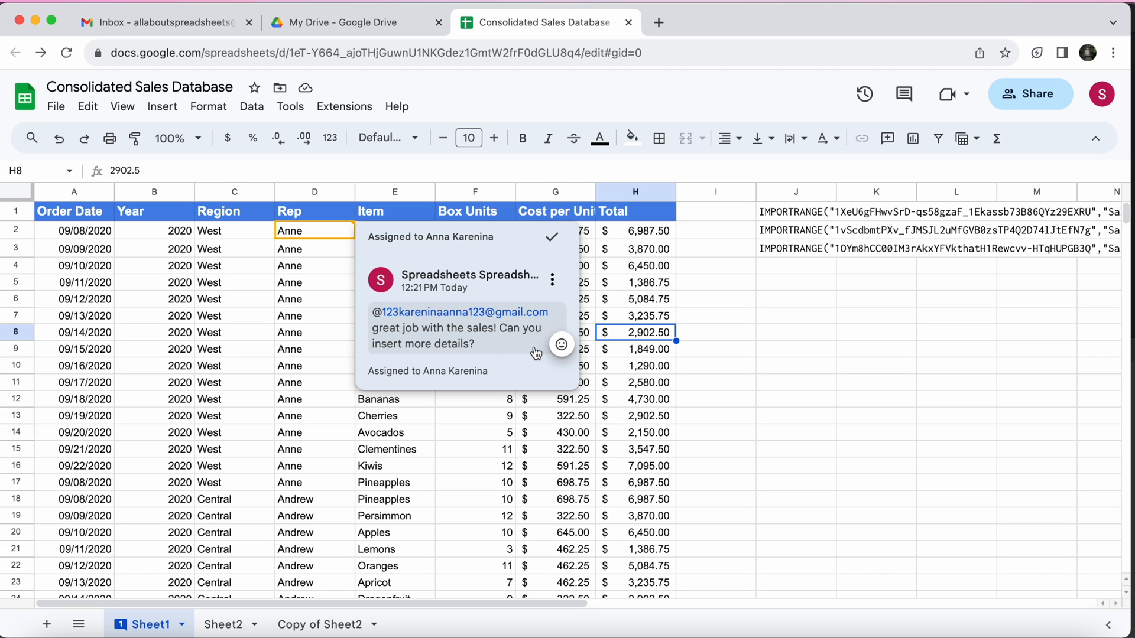
{"action": "left_click", "coordinate": [561, 344]}
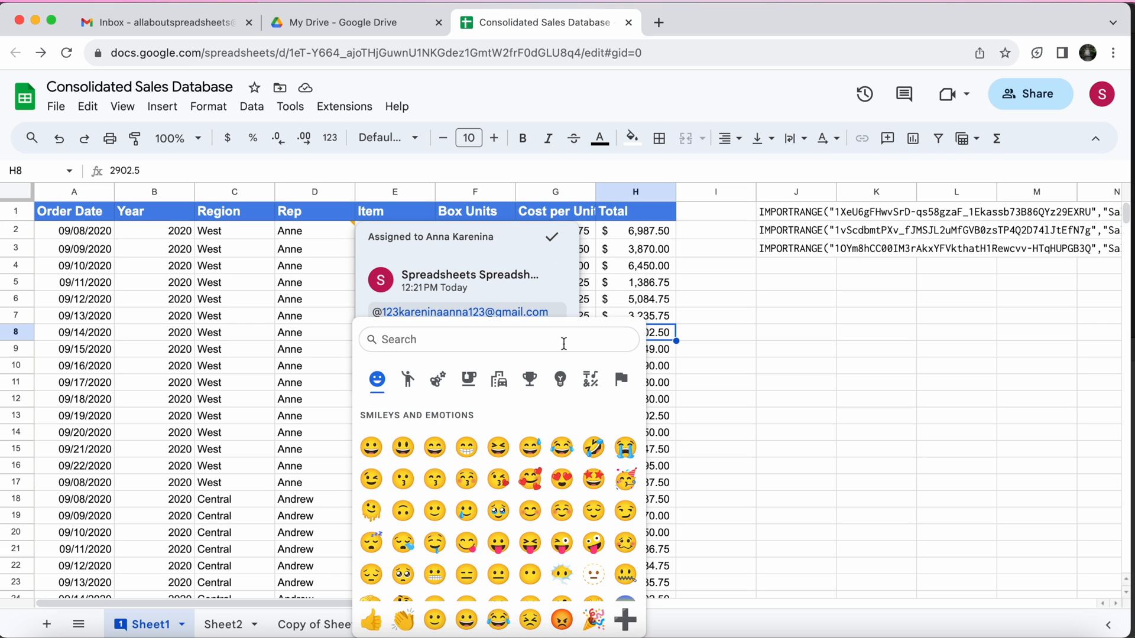
{"action": "left_click", "coordinate": [371, 619]}
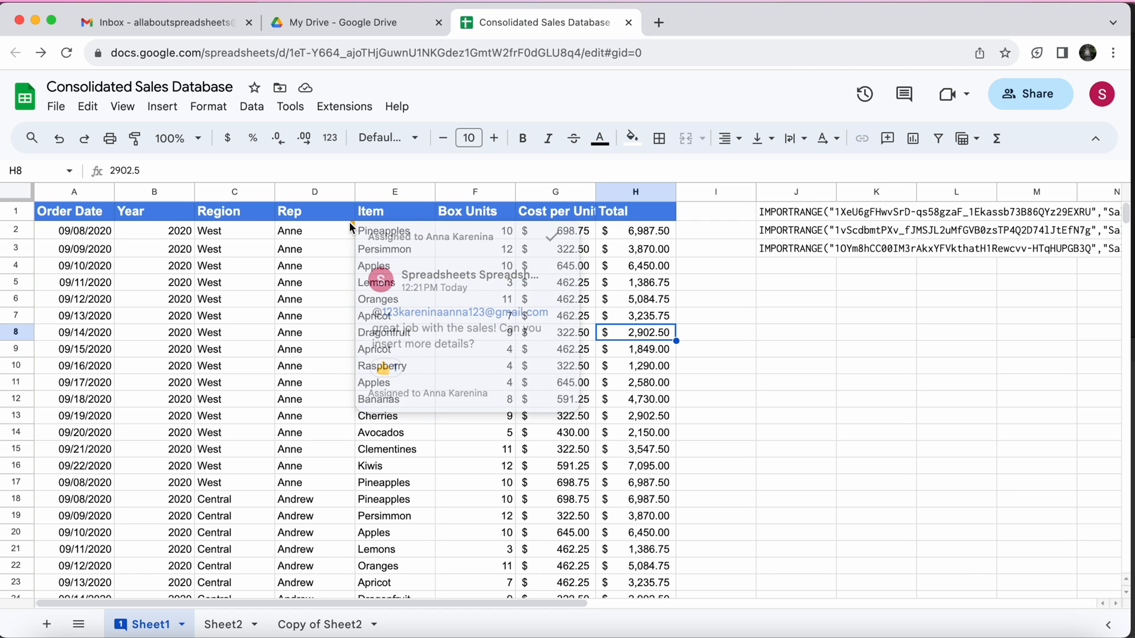
Reply "OK!" to the assigned comment on cell D2 and close the discussion
{"action": "mouse_move", "coordinate": [120, 628]}
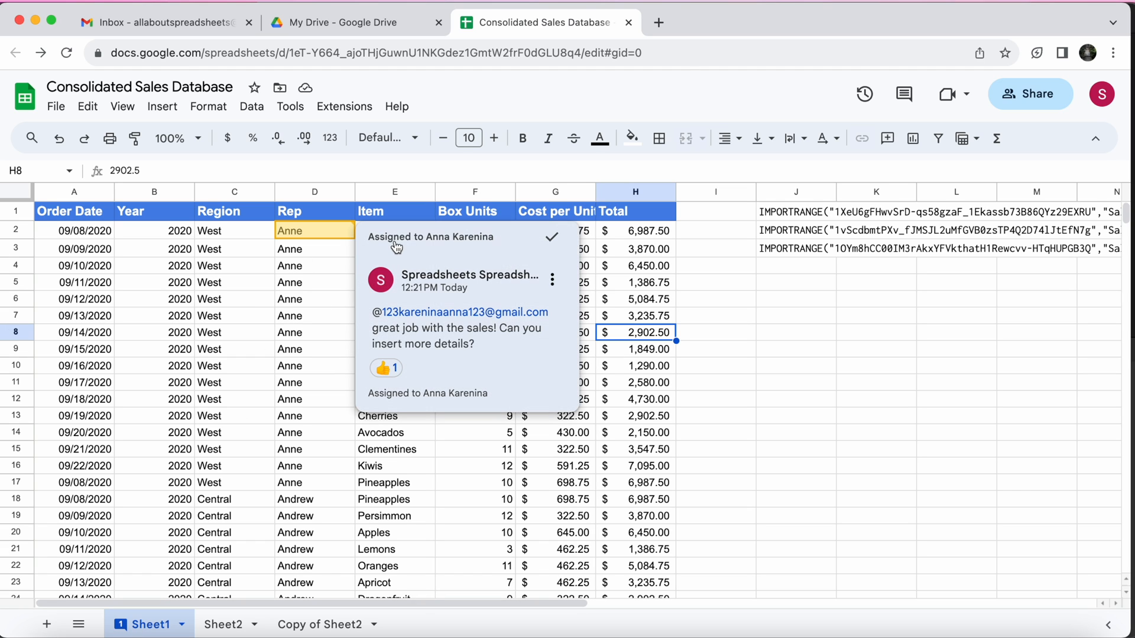
{"action": "left_click", "coordinate": [552, 279]}
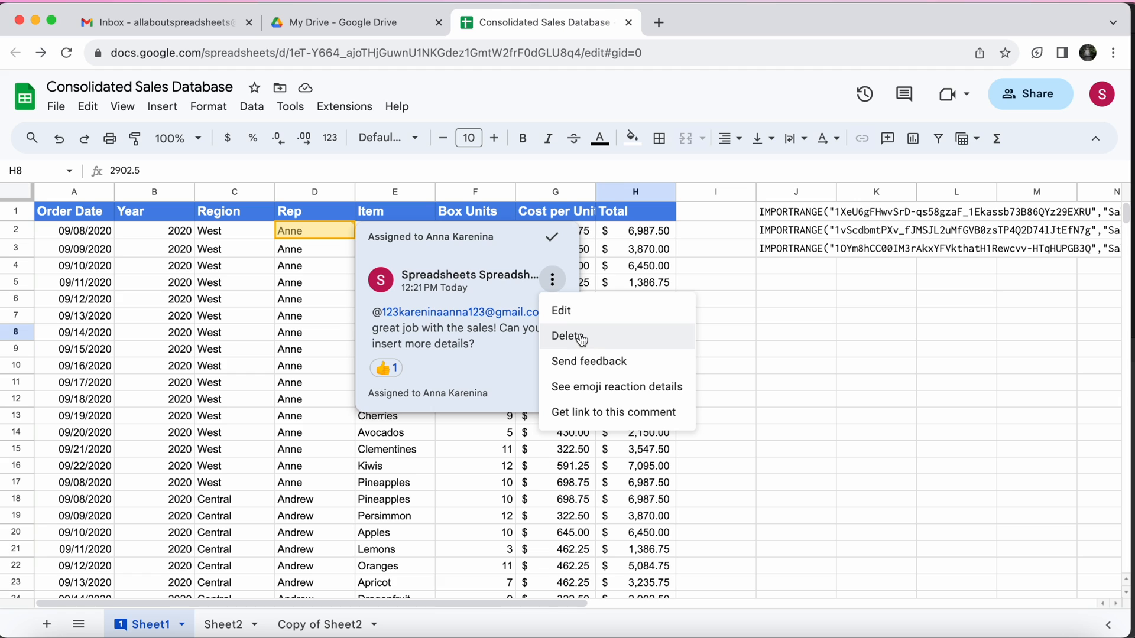
{"action": "left_click", "coordinate": [512, 379]}
{"action": "left_click", "coordinate": [482, 412]}
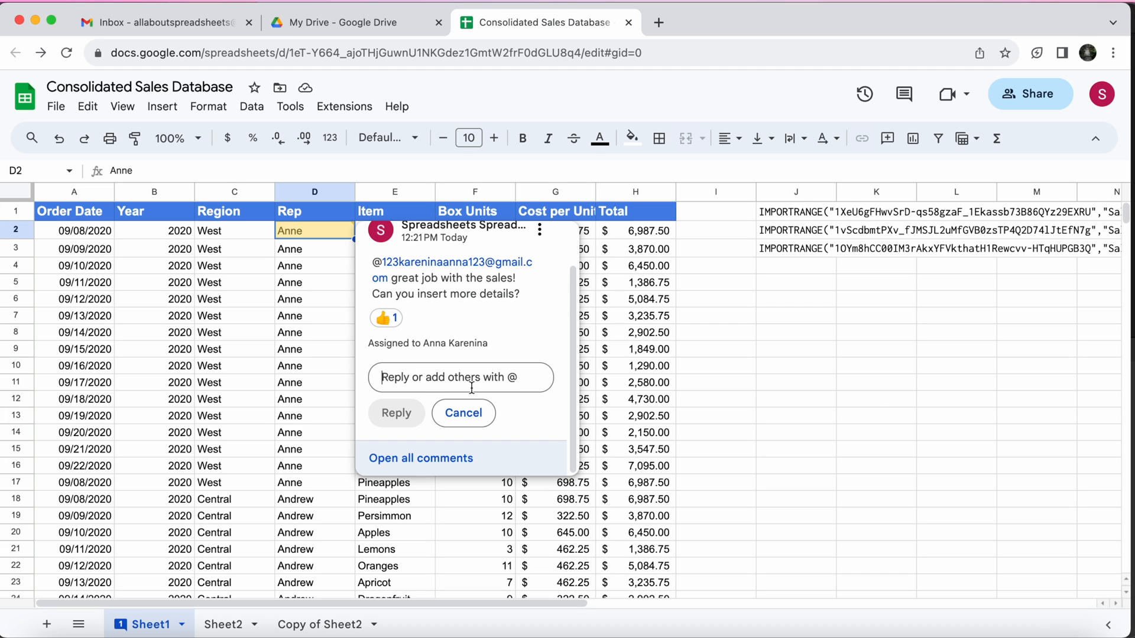
{"action": "type", "text": "OK!"}
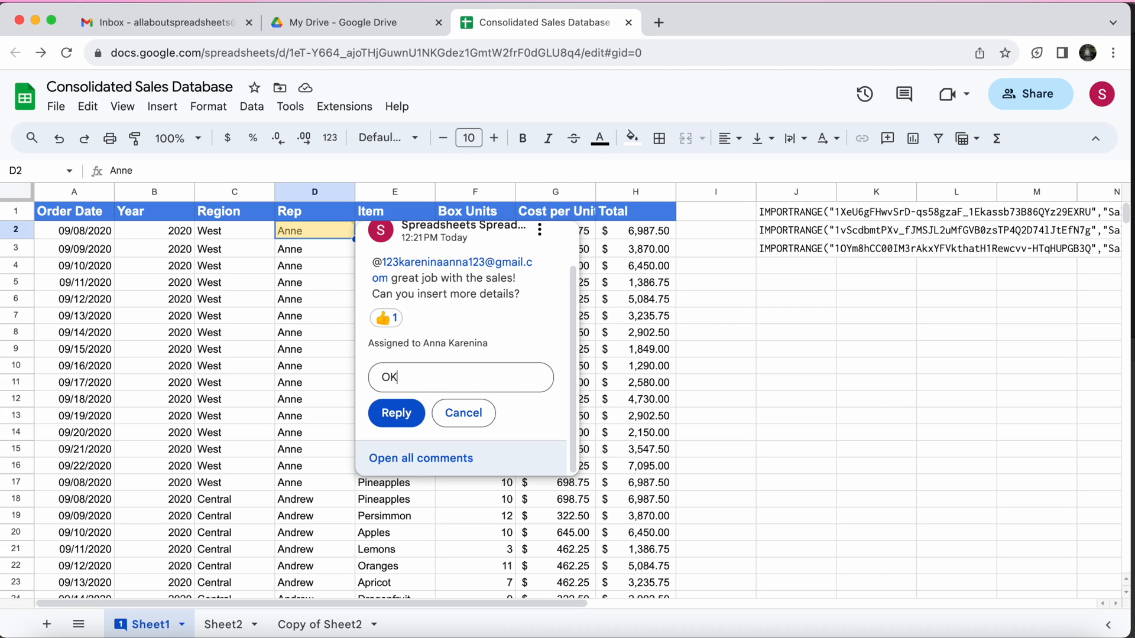
{"action": "left_click", "coordinate": [396, 414]}
{"action": "scroll", "coordinate": [485, 329], "scroll_direction": "down", "scroll_amount": 2}
{"action": "scroll", "coordinate": [485, 328], "scroll_direction": "up", "scroll_amount": 2}
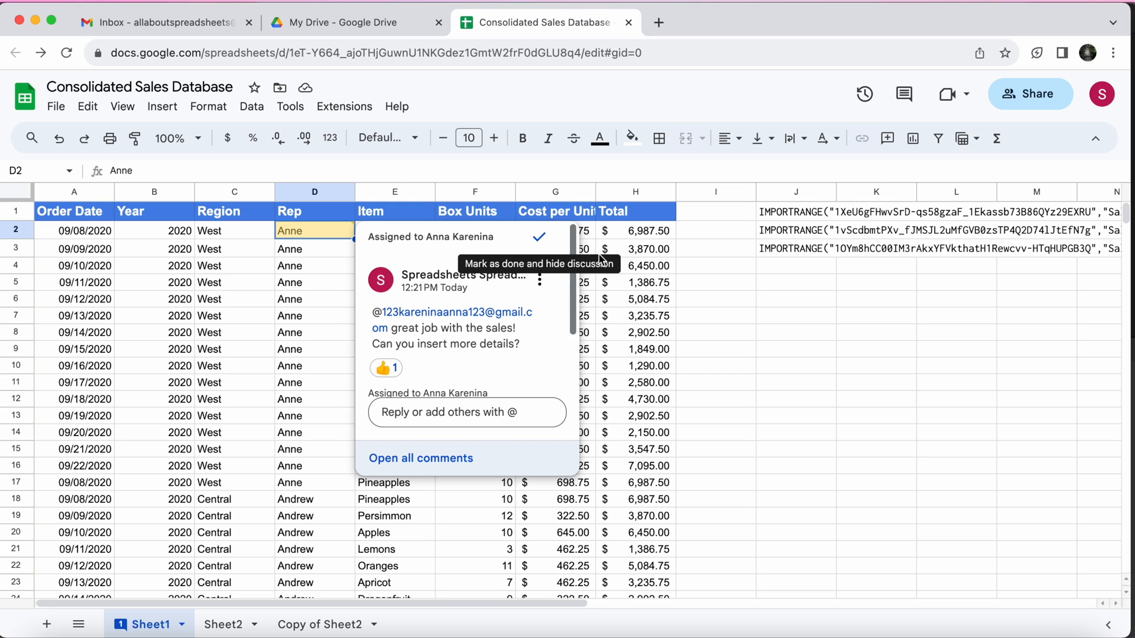
{"action": "left_click", "coordinate": [640, 365]}
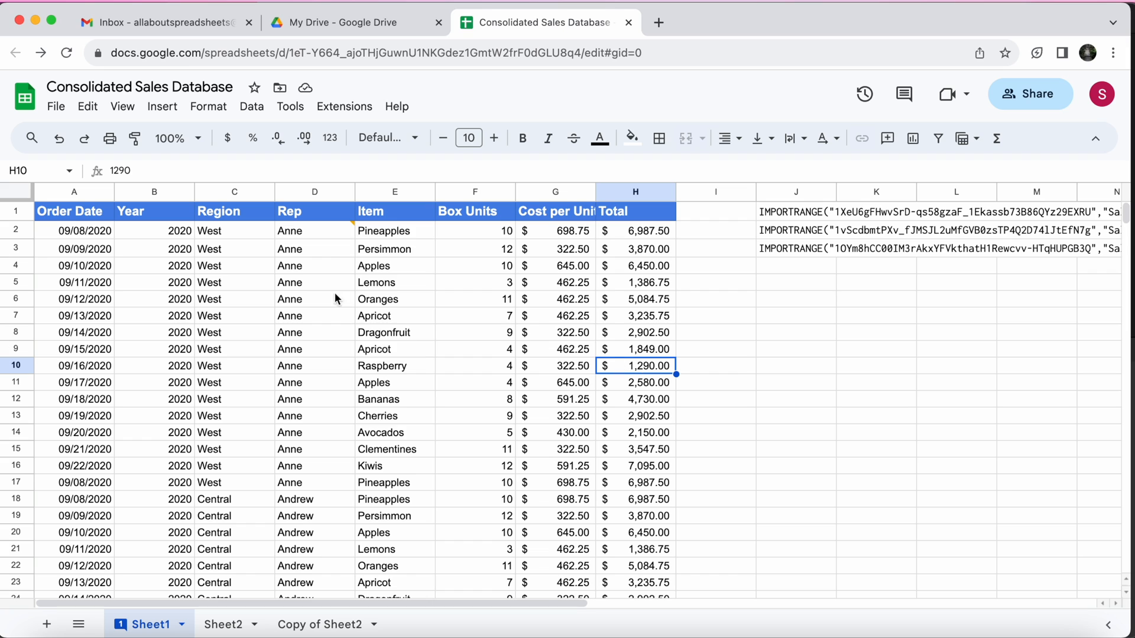
Mark the assigned comment on cell D2 as done and hide its discussion
{"action": "mouse_move", "coordinate": [332, 229]}
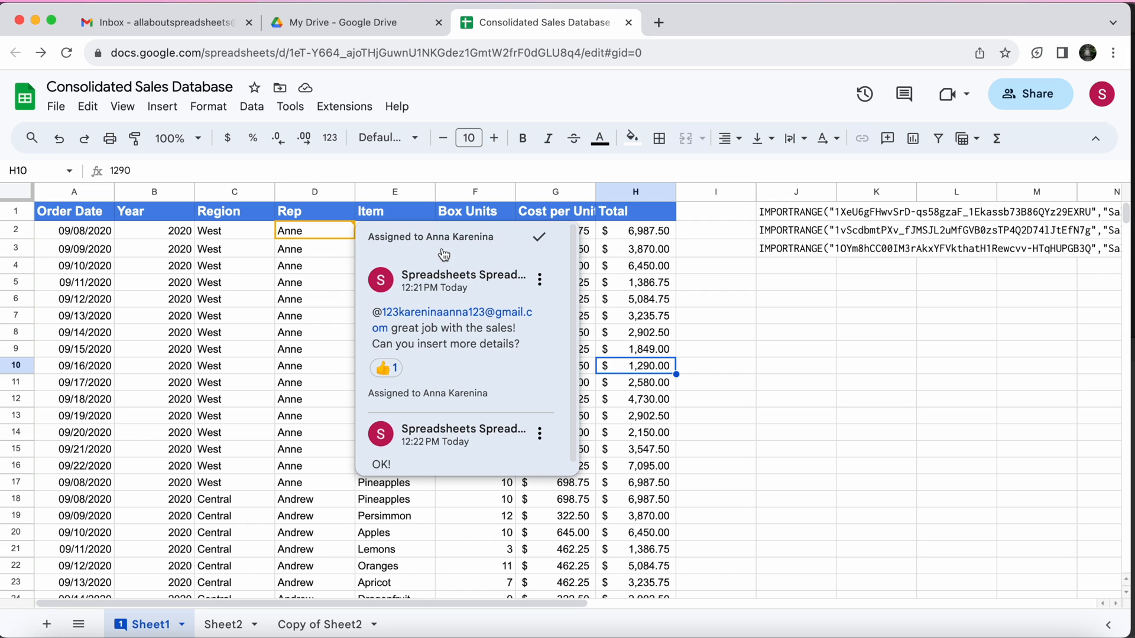
{"action": "left_click", "coordinate": [538, 238]}
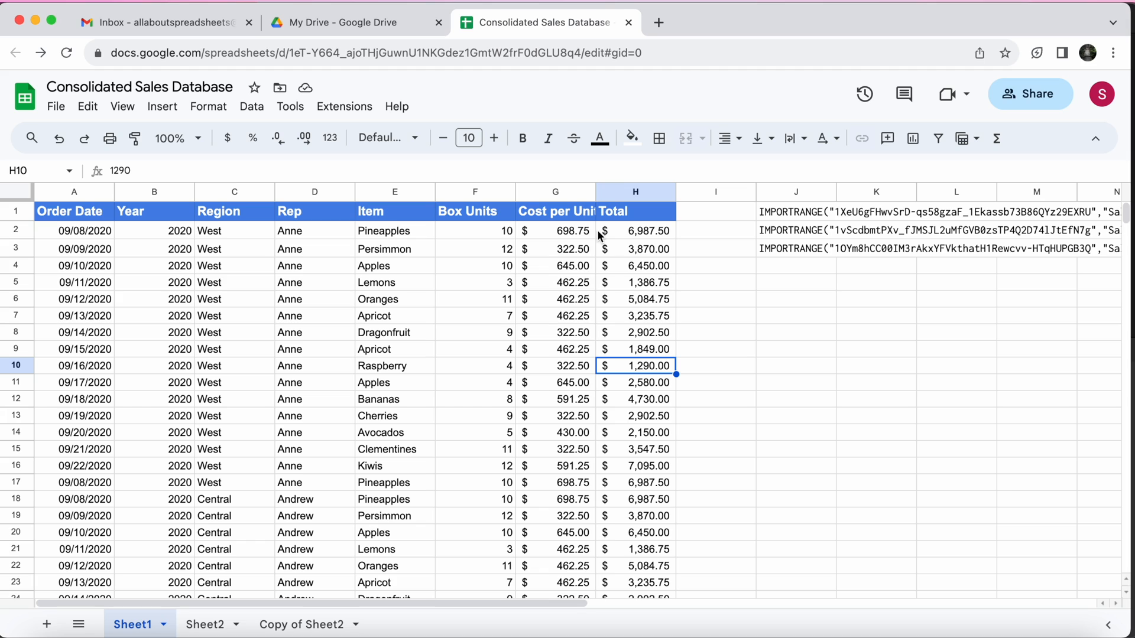
Open the comment history and review the comment threads for cell D2
{"action": "left_click", "coordinate": [904, 95]}
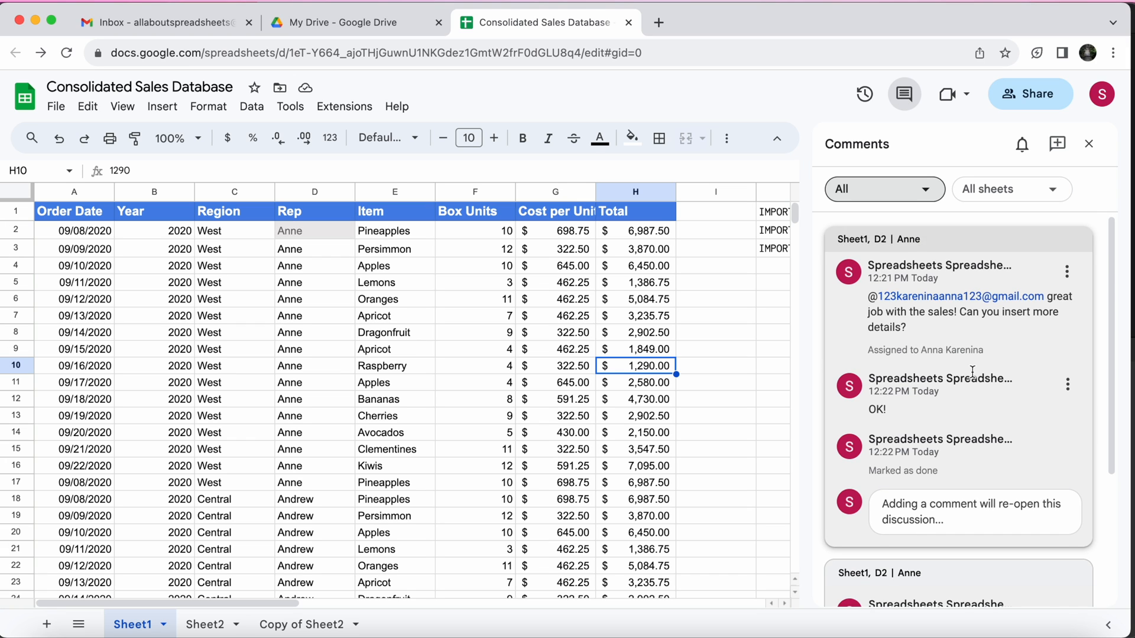
{"action": "scroll", "coordinate": [971, 370], "scroll_direction": "down", "scroll_amount": 1}
{"action": "scroll", "coordinate": [971, 371], "scroll_direction": "up", "scroll_amount": 1}
{"action": "mouse_move", "coordinate": [972, 372]}
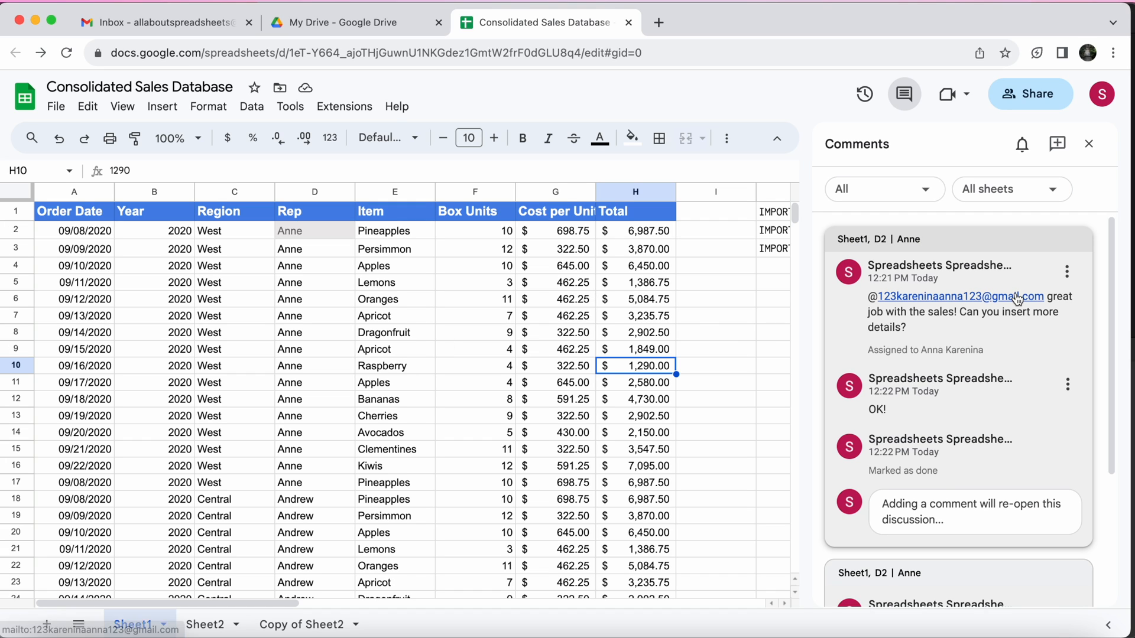
{"action": "scroll", "coordinate": [1087, 277], "scroll_direction": "down", "scroll_amount": 3}
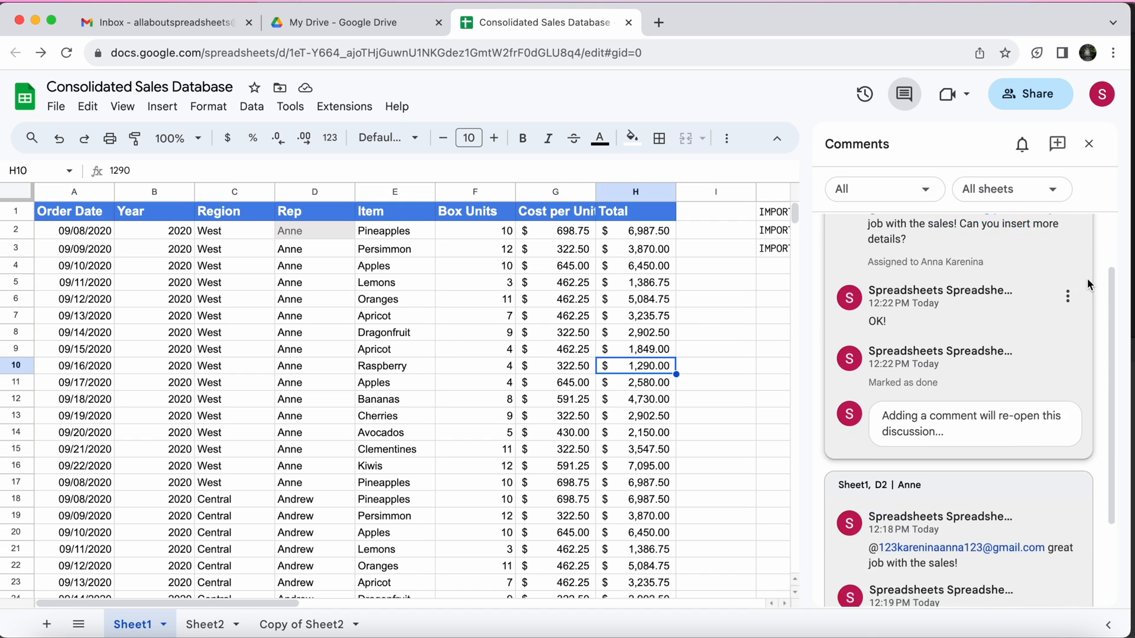
Delete the assigned comment thread on cell D2 that is marked as done, confirming the deletion
{"action": "scroll", "coordinate": [1087, 277], "scroll_direction": "up", "scroll_amount": 3}
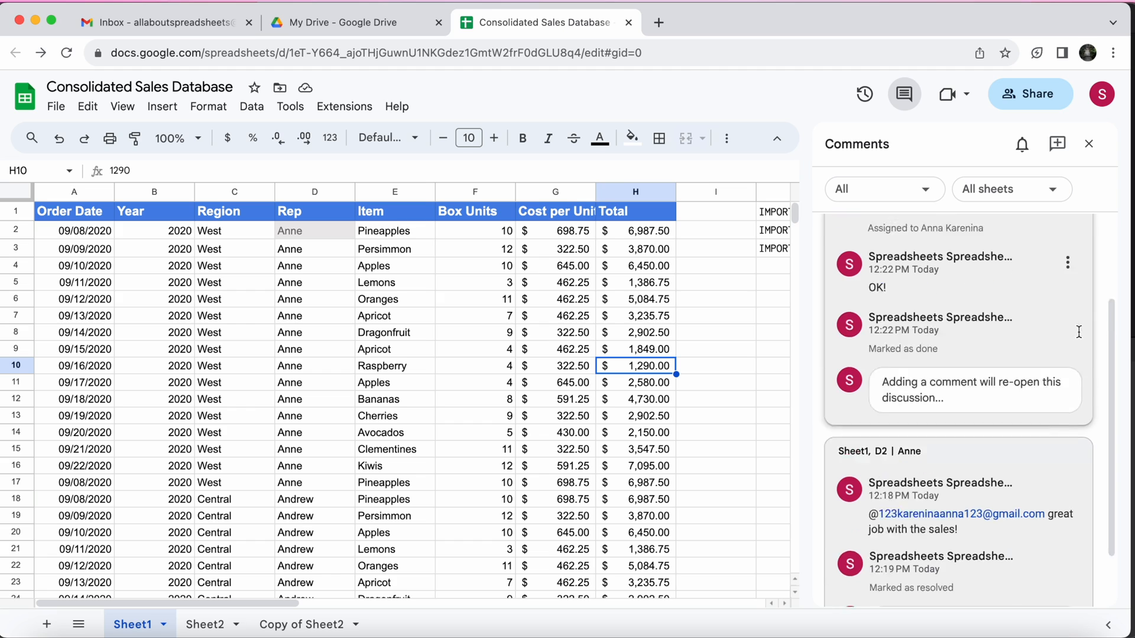
{"action": "left_click", "coordinate": [1069, 273]}
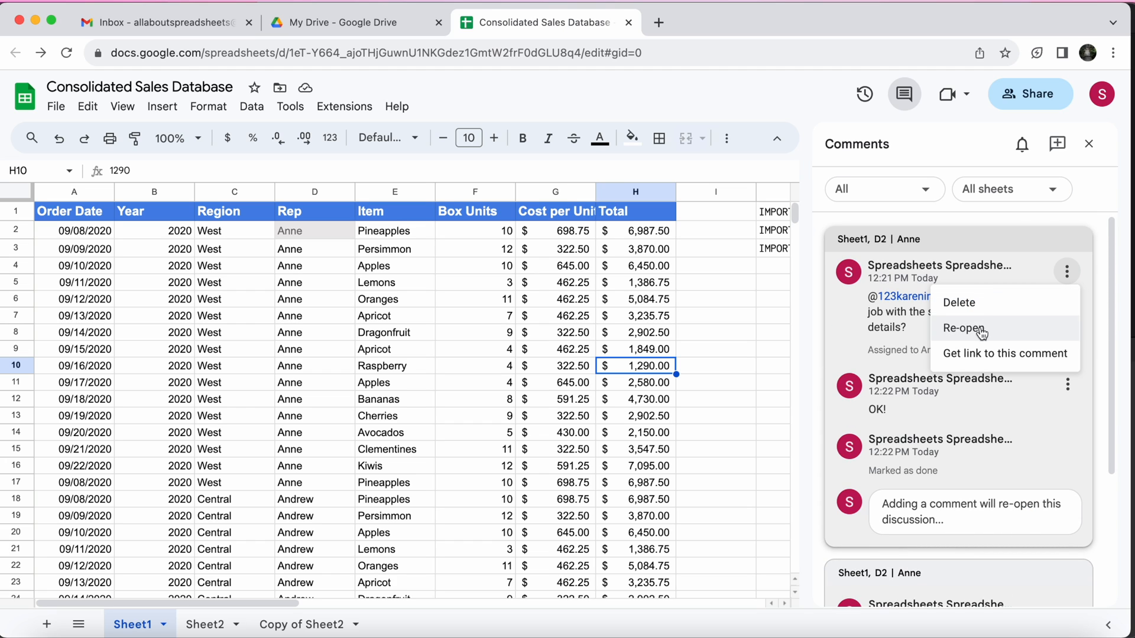
{"action": "left_click", "coordinate": [978, 304]}
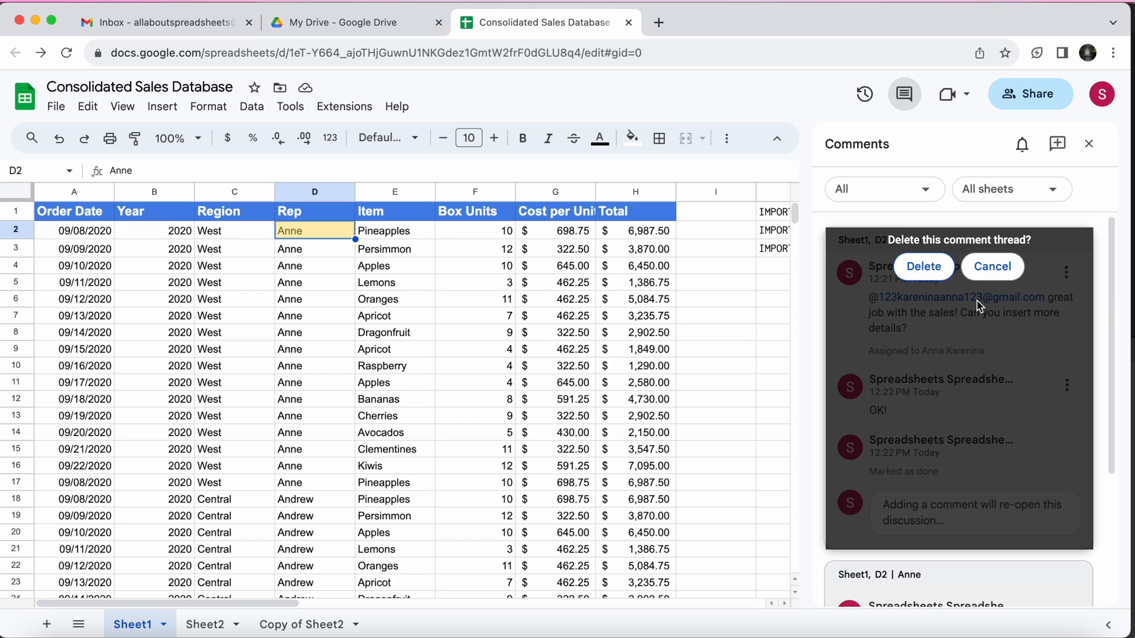
{"action": "left_click", "coordinate": [922, 266]}
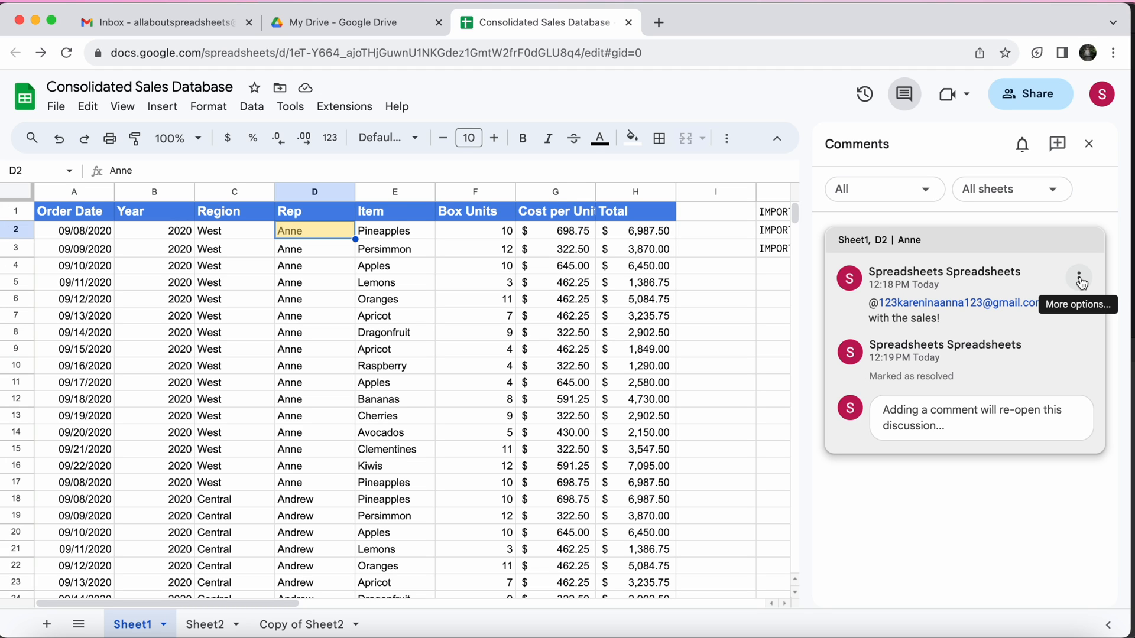
Re-open the remaining resolved comment thread on cell D2 and review its activity
{"action": "left_click", "coordinate": [1079, 279]}
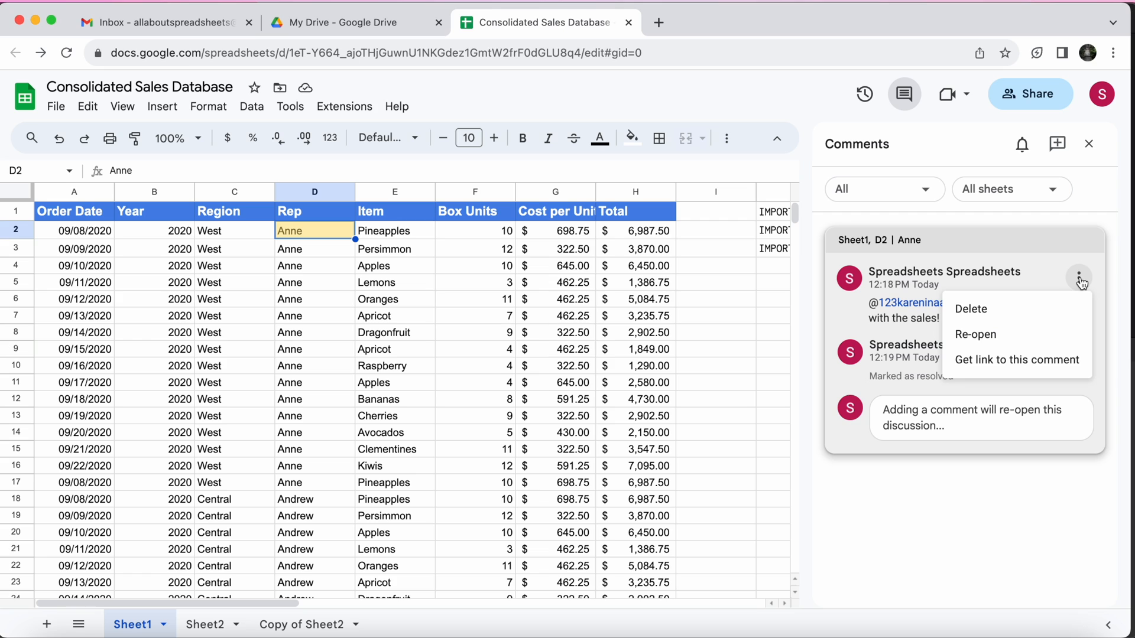
{"action": "left_click", "coordinate": [998, 333]}
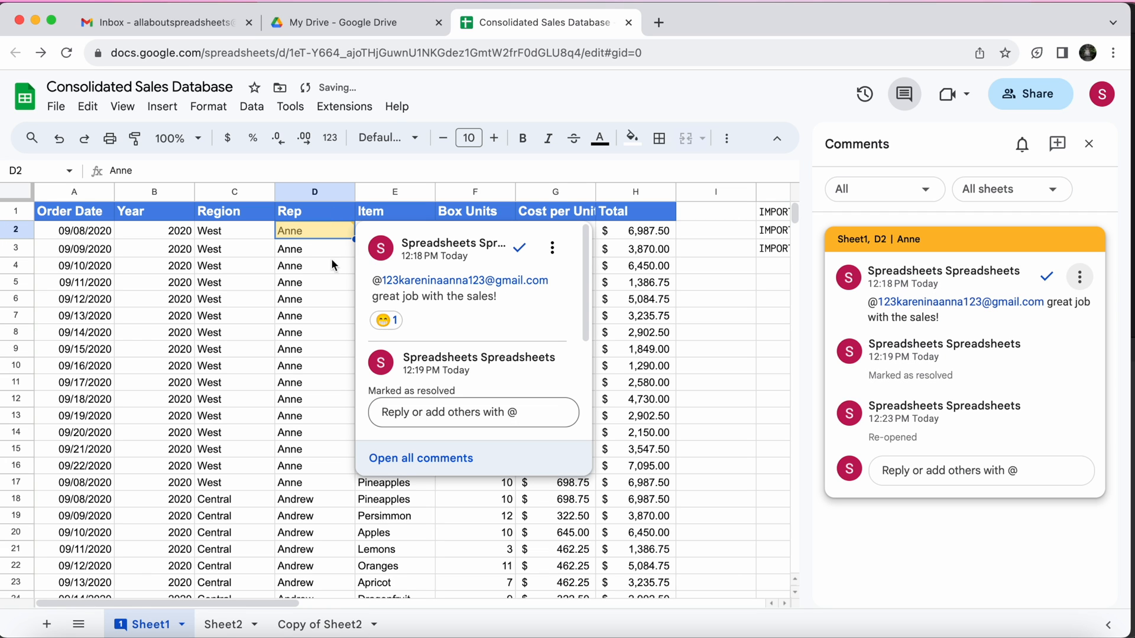
{"action": "scroll", "coordinate": [456, 350], "scroll_direction": "down", "scroll_amount": 3}
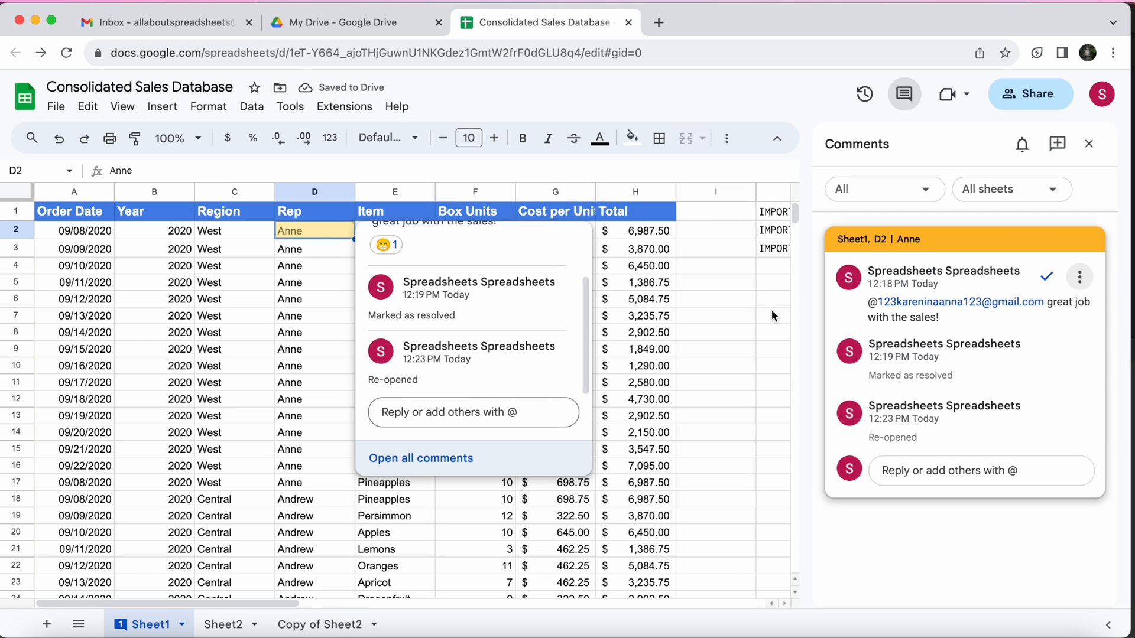
Close the comment history and mark the re-opened comment on cell D2 as resolved
{"action": "left_click", "coordinate": [1088, 143]}
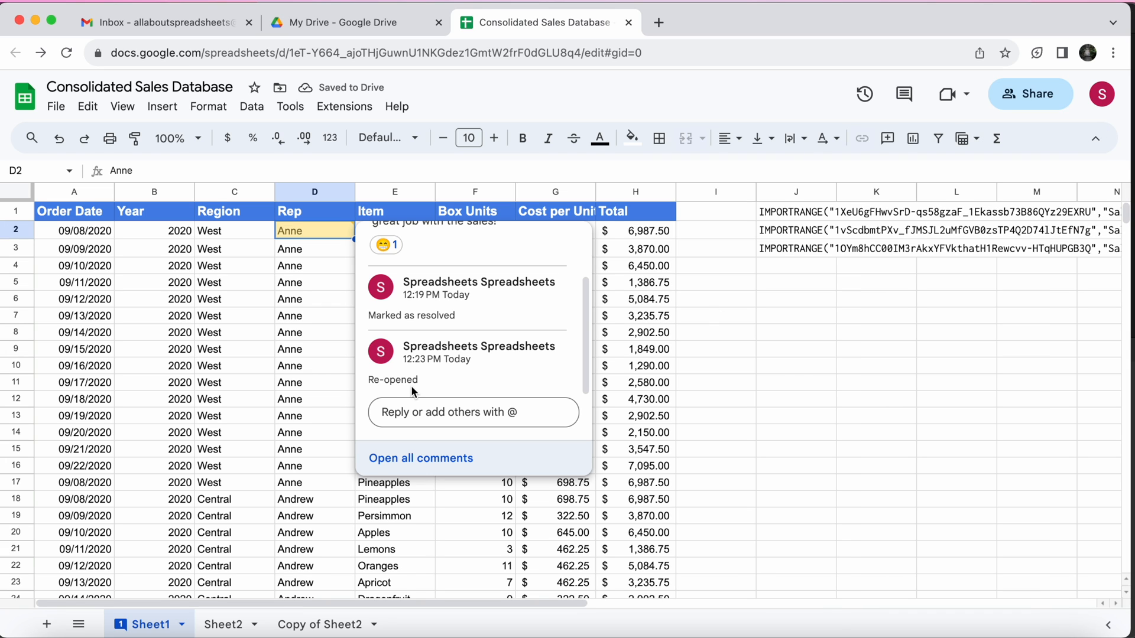
{"action": "scroll", "coordinate": [412, 389], "scroll_direction": "up", "scroll_amount": 3}
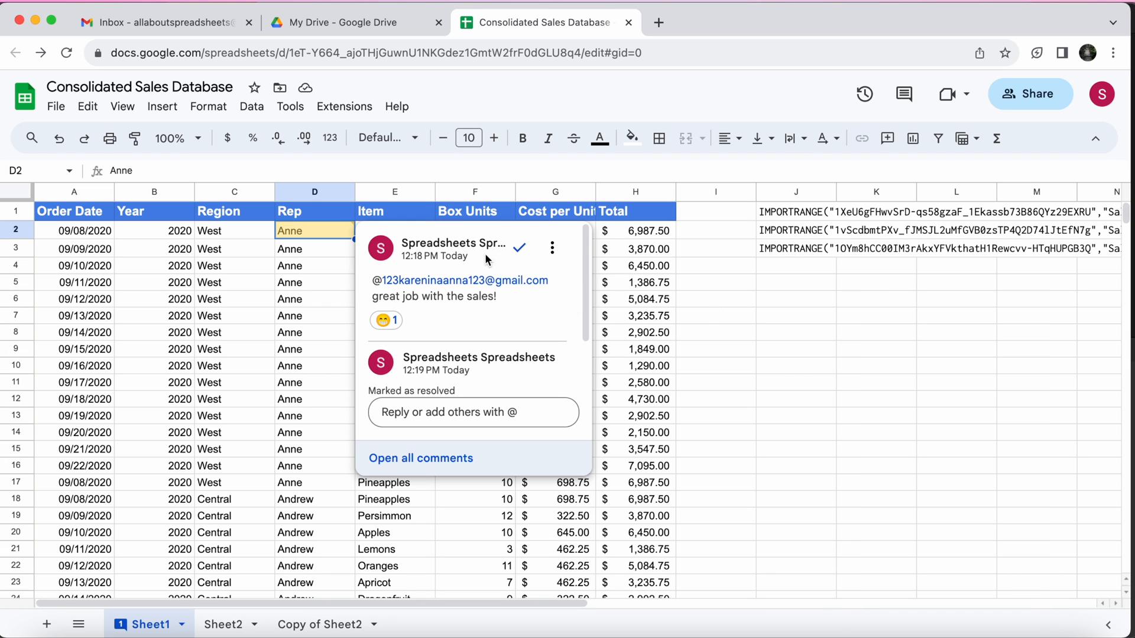
{"action": "left_click", "coordinate": [519, 250]}
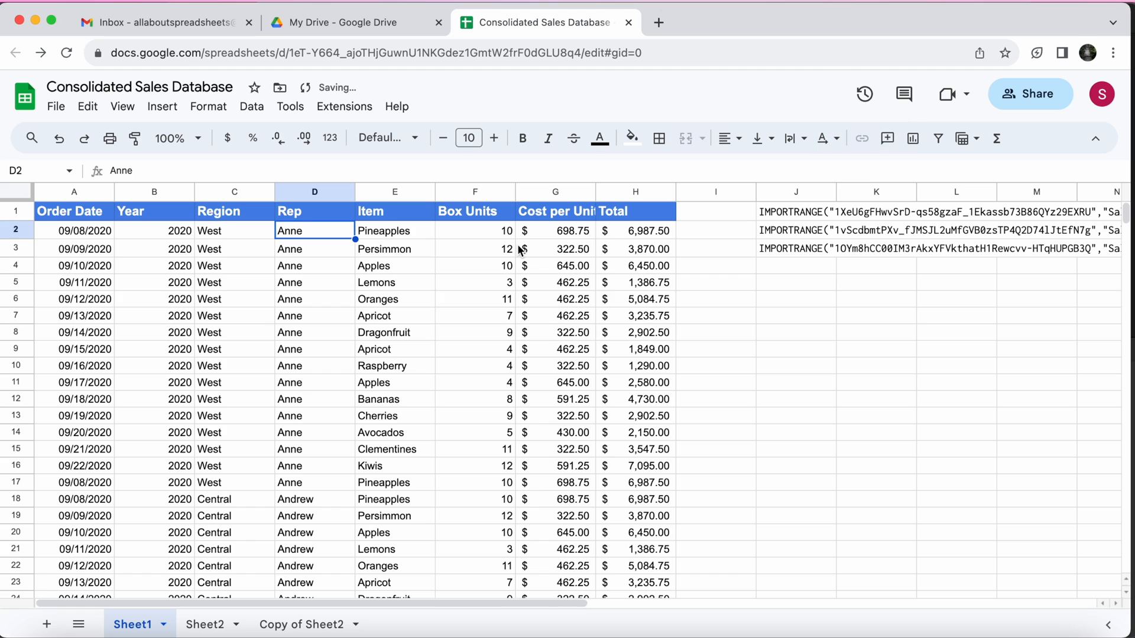
Delete the resolved comment thread on cell D2 from the comment history, confirm the deletion and close the history
{"action": "left_click", "coordinate": [906, 97]}
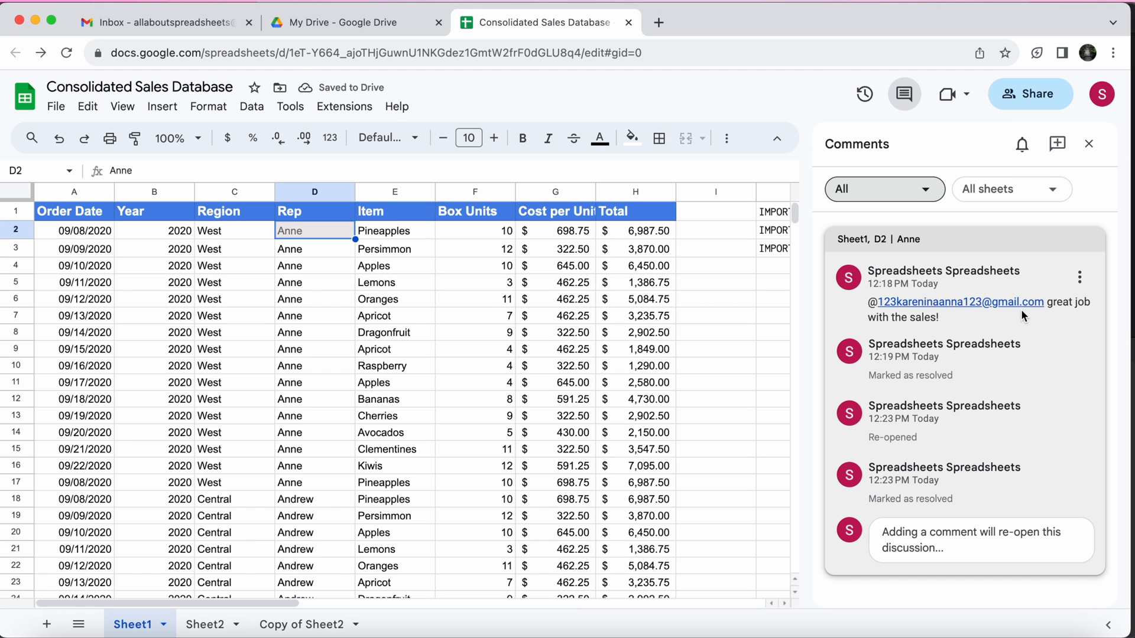
{"action": "left_click", "coordinate": [1080, 278]}
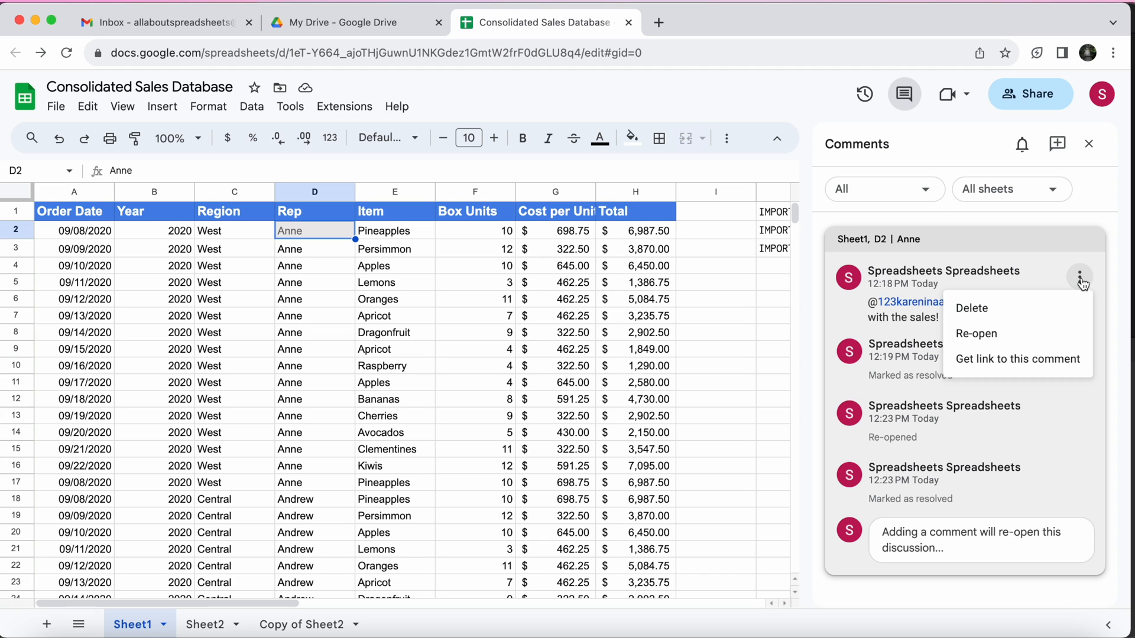
{"action": "left_click", "coordinate": [1008, 308]}
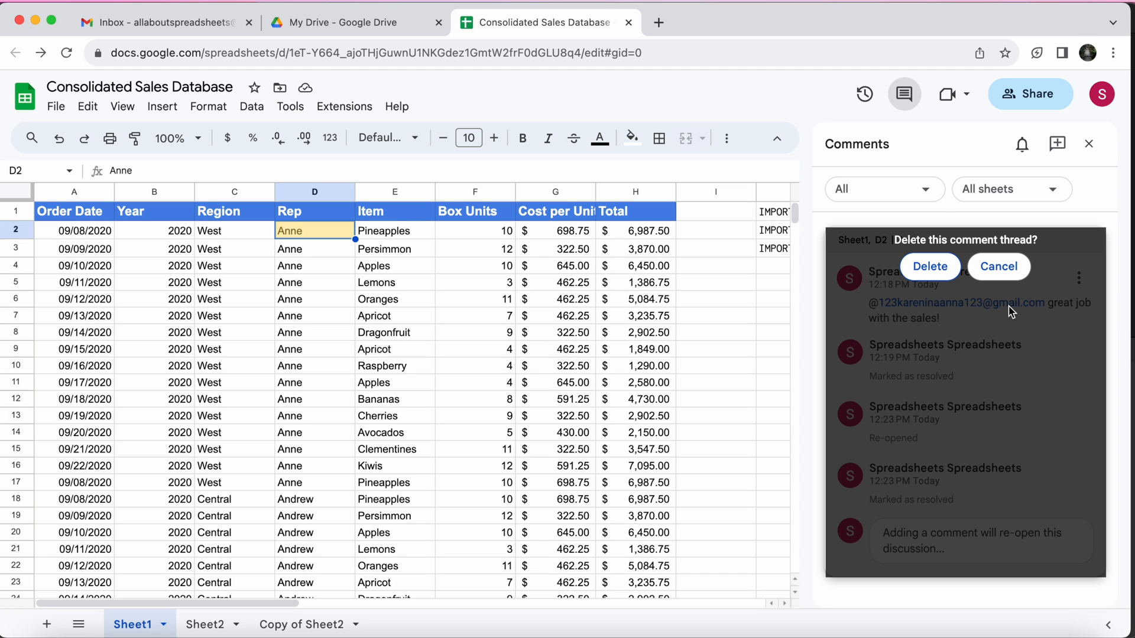
{"action": "left_click", "coordinate": [940, 273]}
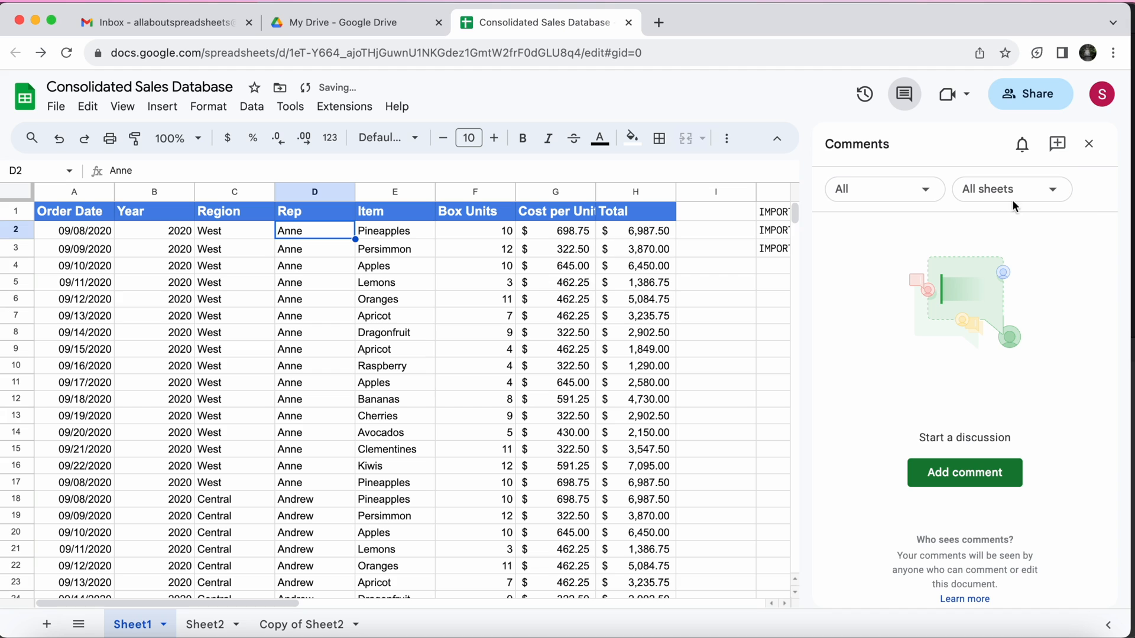
{"action": "left_click", "coordinate": [1088, 144]}
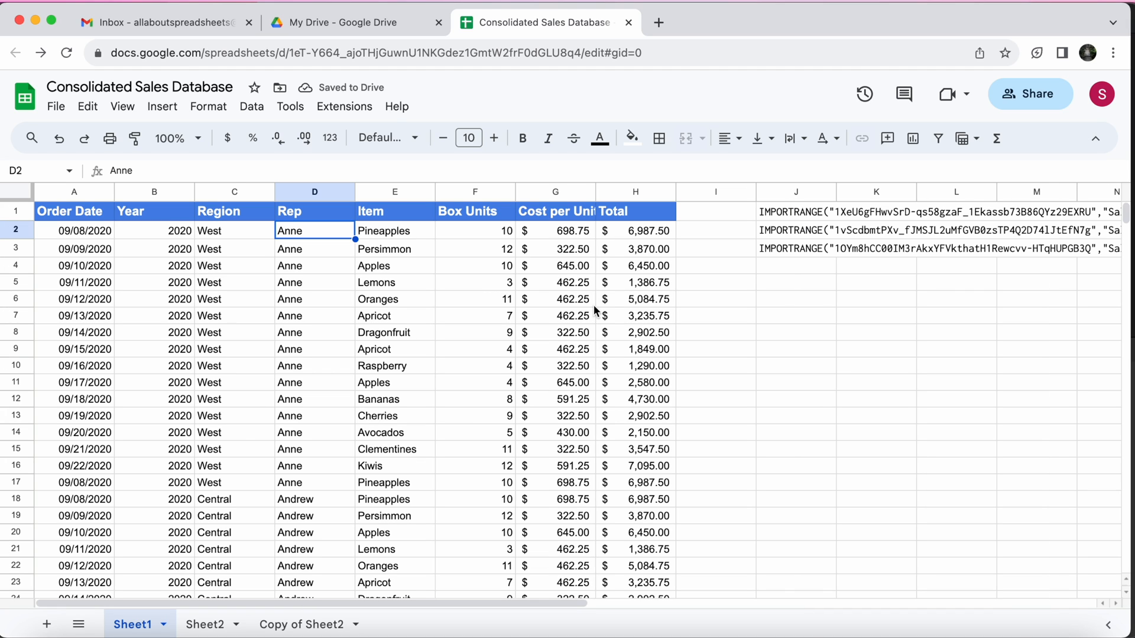